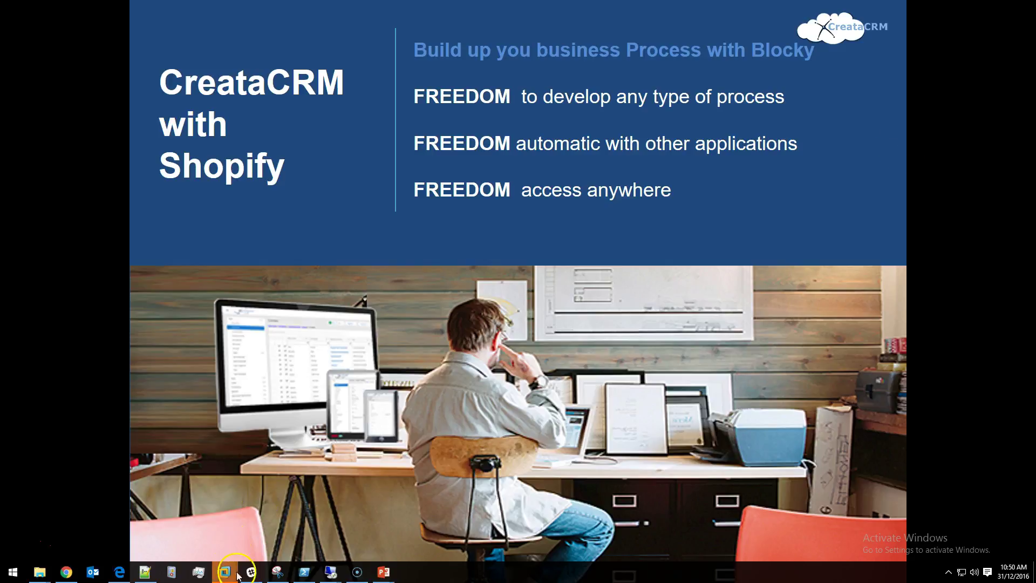
# Step: Bring Chrome forward, switch to the CreataTest - Customers tab and open the Shopify Customers list
pyautogui.click(67, 572)
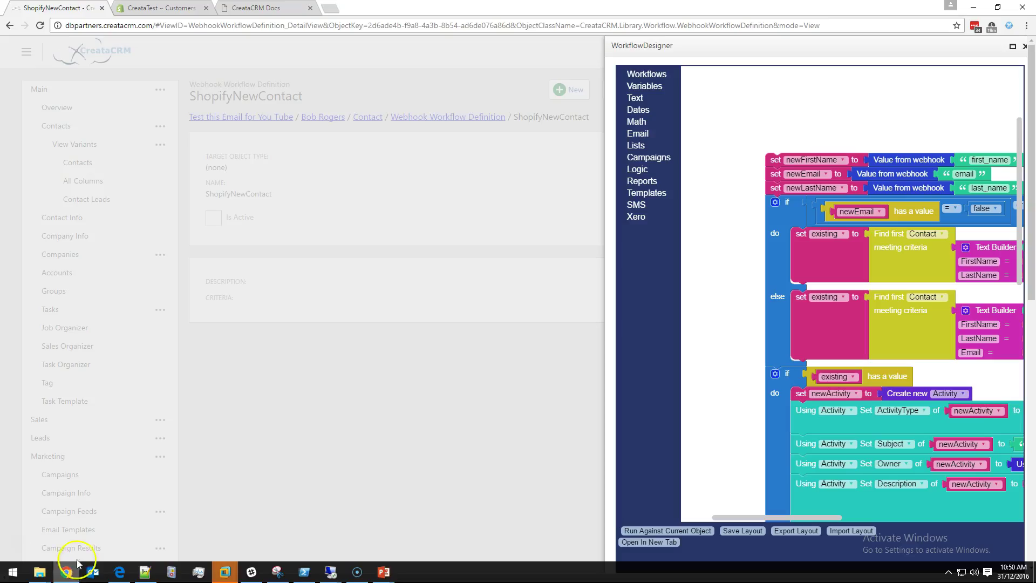
pyautogui.click(158, 9)
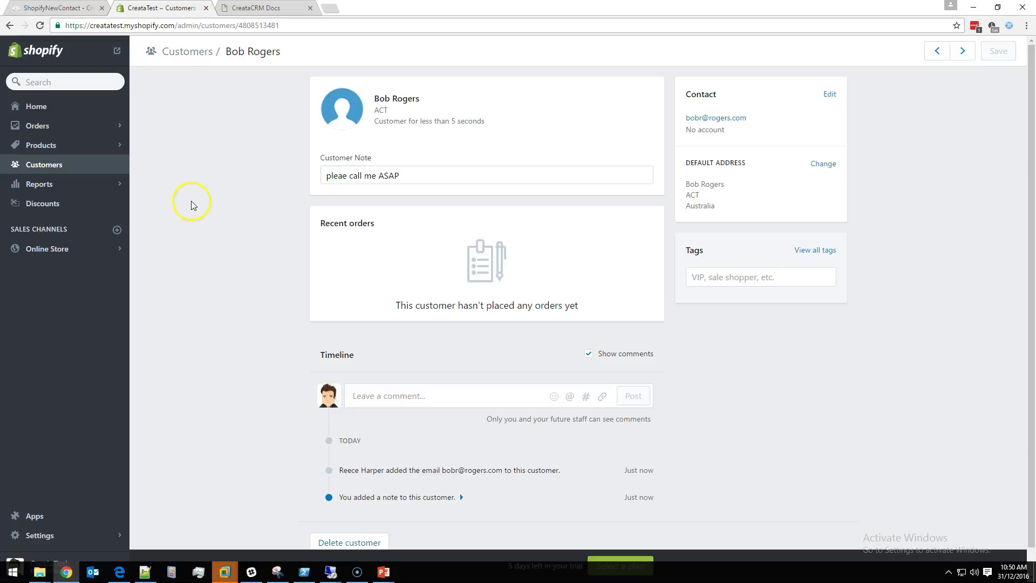
pyautogui.click(85, 168)
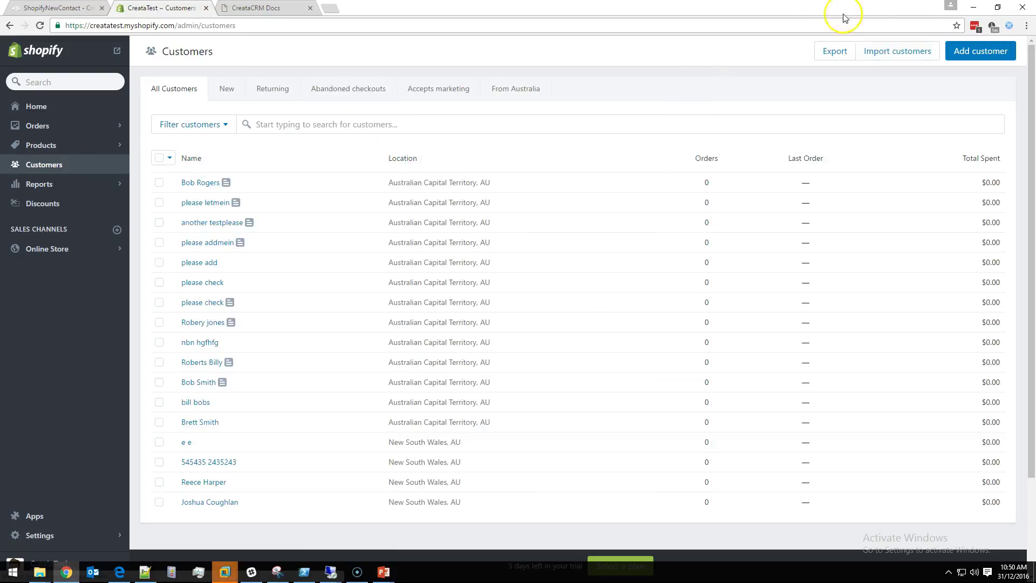
# Step: Start a new Shopify customer and enter the customer's first name, last name and e-mail address
pyautogui.click(988, 51)
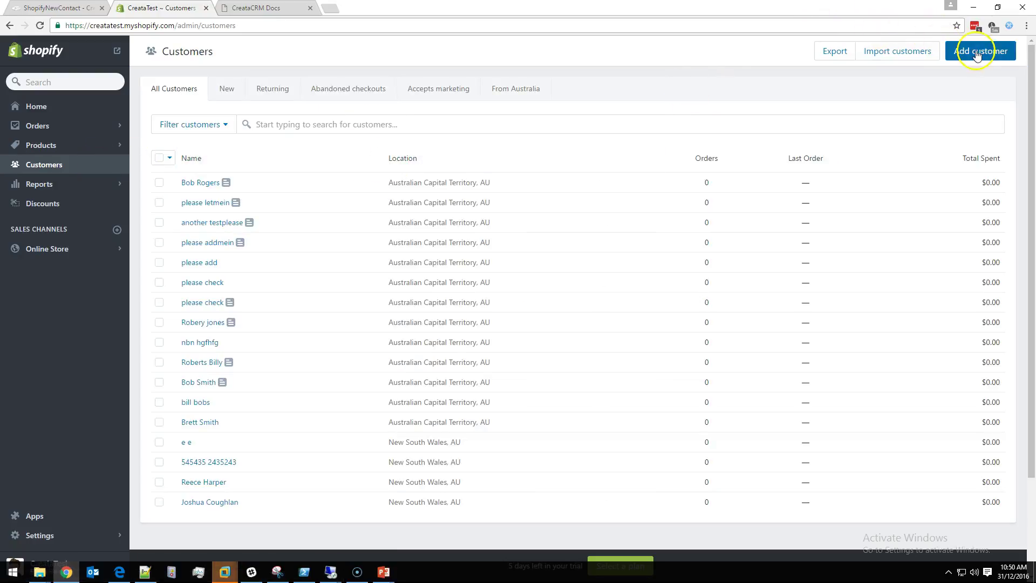
pyautogui.click(541, 111)
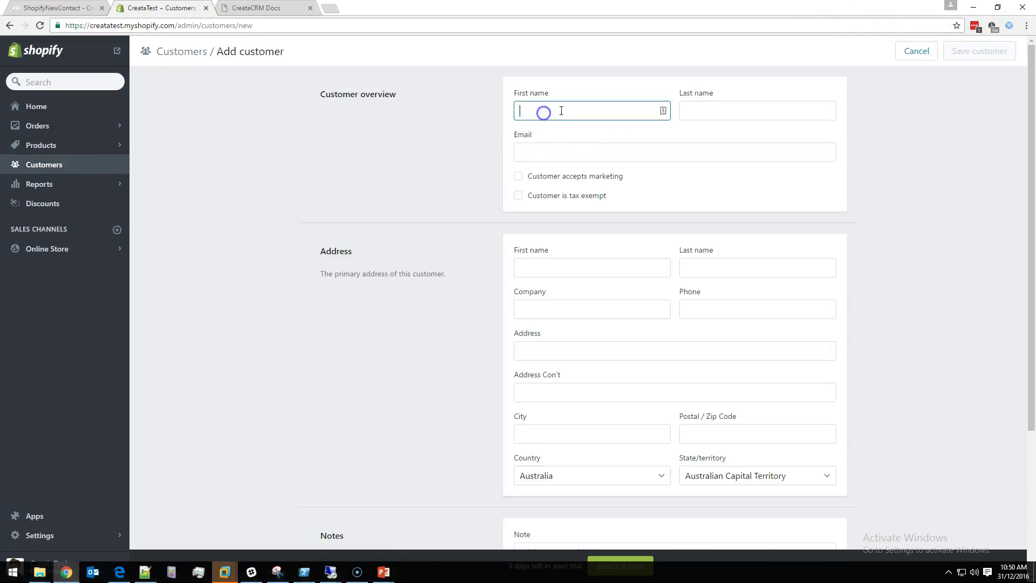
pyautogui.write('Bob')
pyautogui.press('Tab')
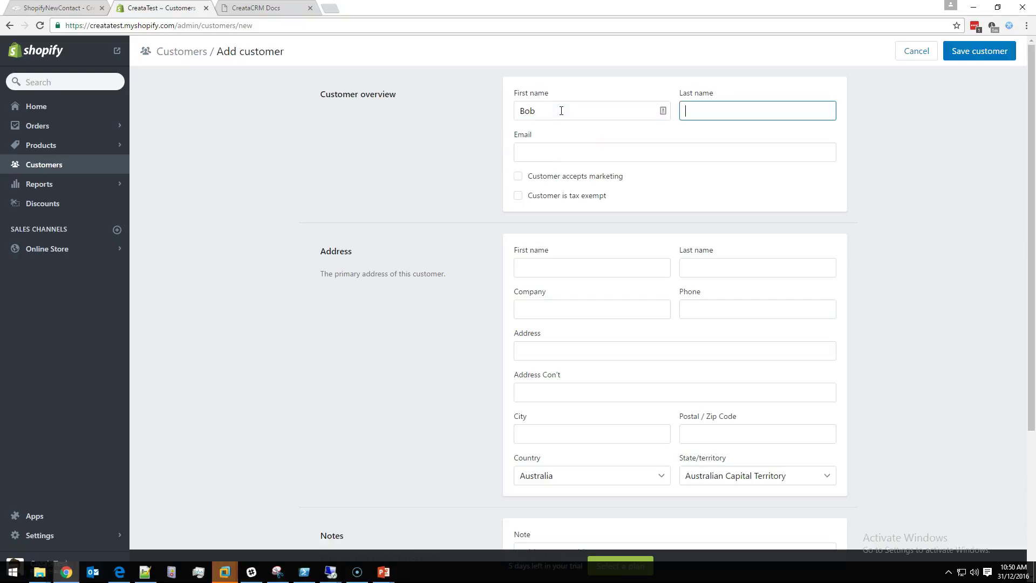
pyautogui.write('Smith')
pyautogui.press('Tab')
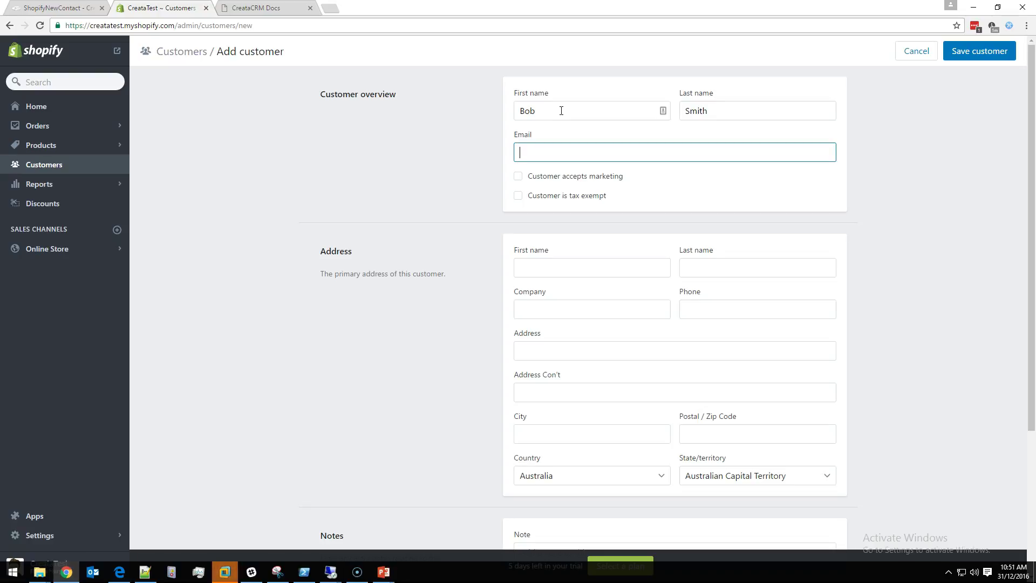
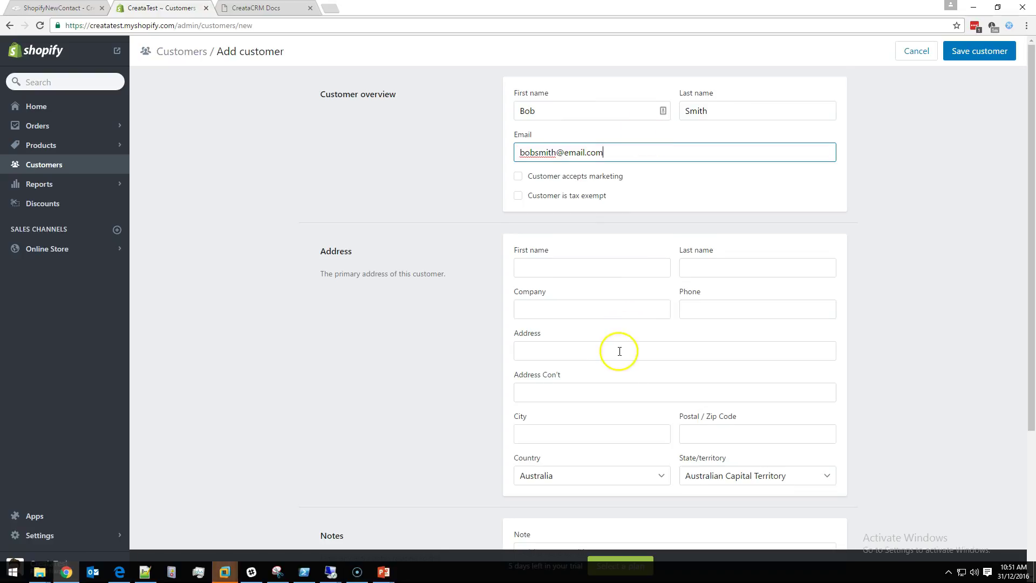
# Step: Add the note 'I am a great customer' and save the customer
pyautogui.scroll(-2, 621, 351)
pyautogui.click(600, 445)
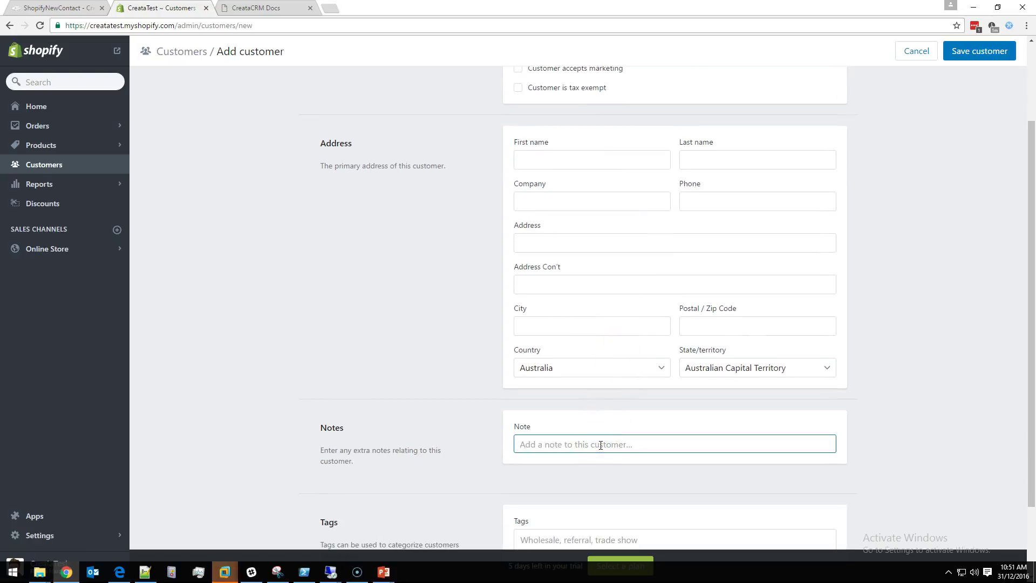
pyautogui.write('I')
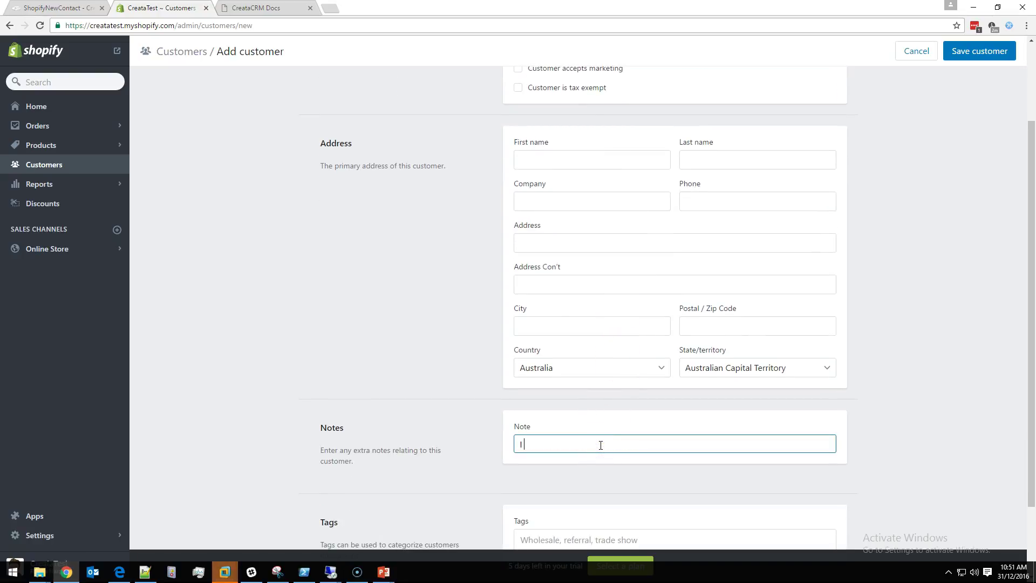
pyautogui.write(' am a great customer')
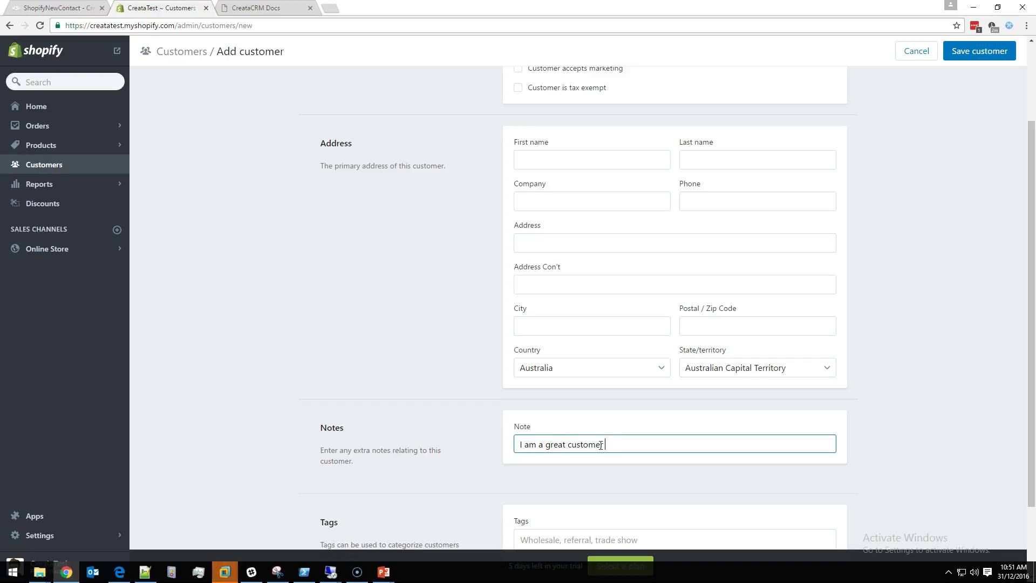
pyautogui.click(618, 417)
pyautogui.scroll(2, 618, 416)
pyautogui.click(966, 51)
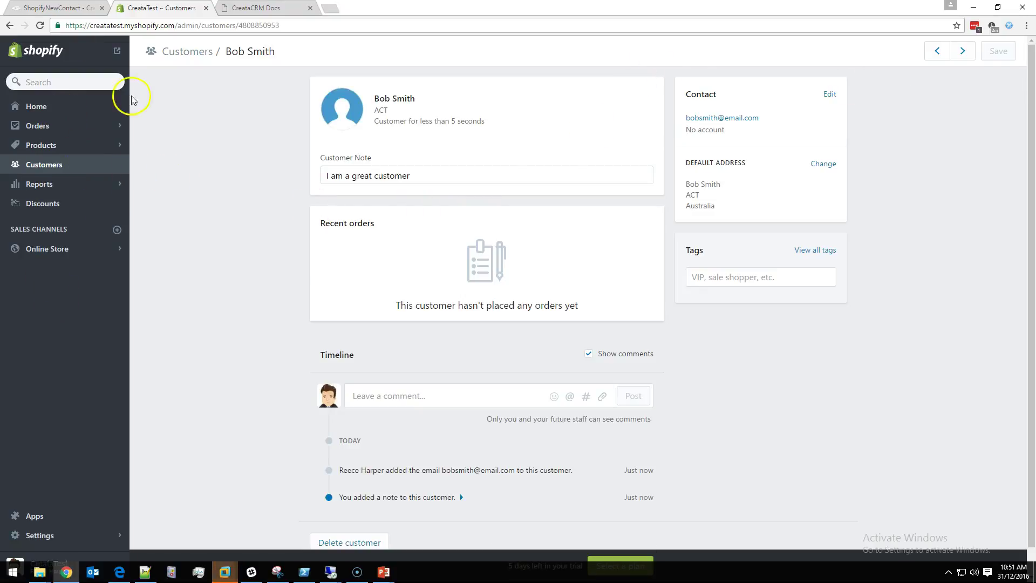
# Step: Show the ShopifyNewContact workflow with the WorkflowDesigner maximized and its block canvas scrolled into view
pyautogui.click(35, 7)
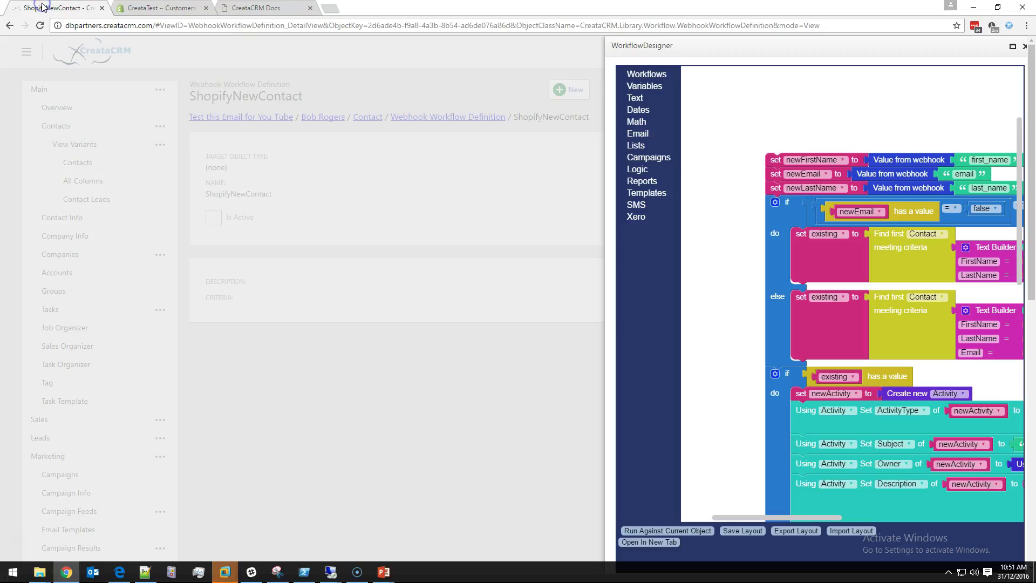
pyautogui.click(1008, 46)
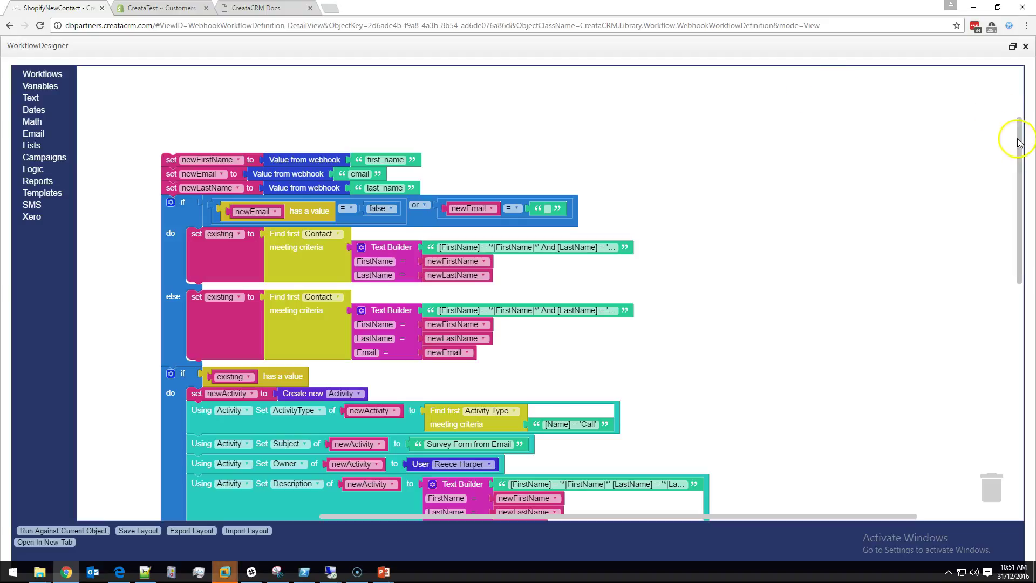
pyautogui.moveTo(1020, 146); pyautogui.dragTo(964, 200)
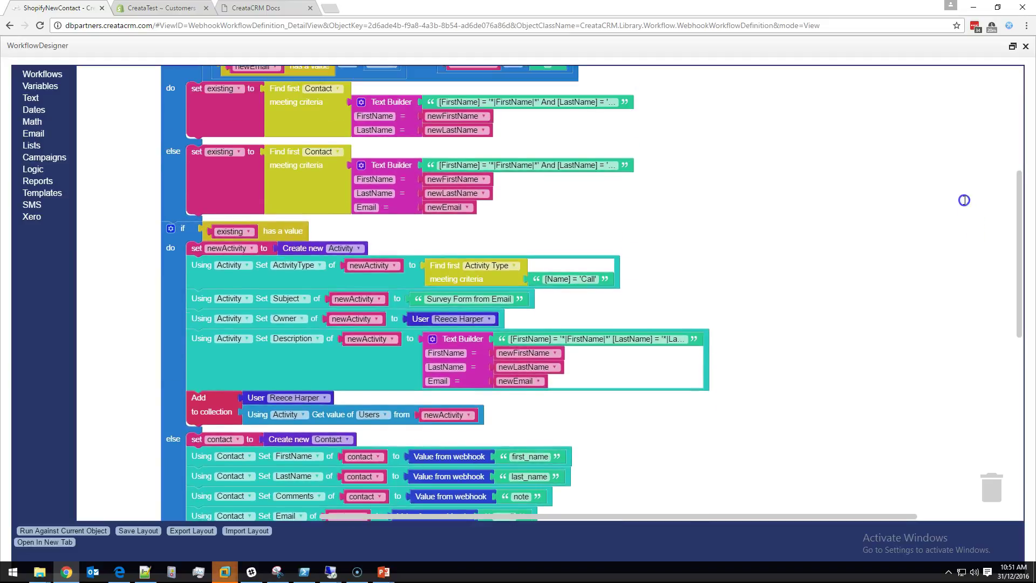
pyautogui.moveTo(964, 200); pyautogui.dragTo(958, 169)
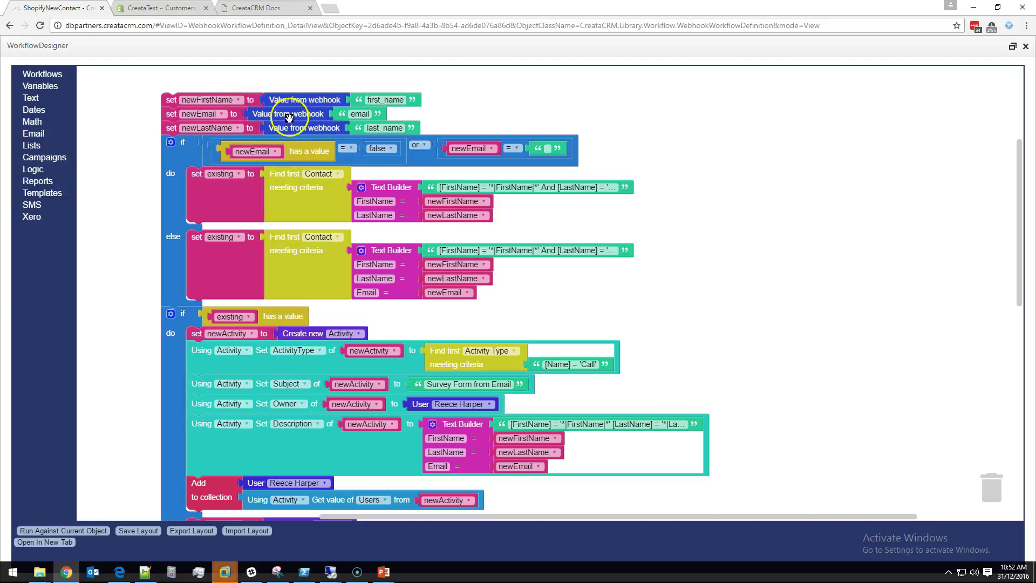
pyautogui.click(300, 101)
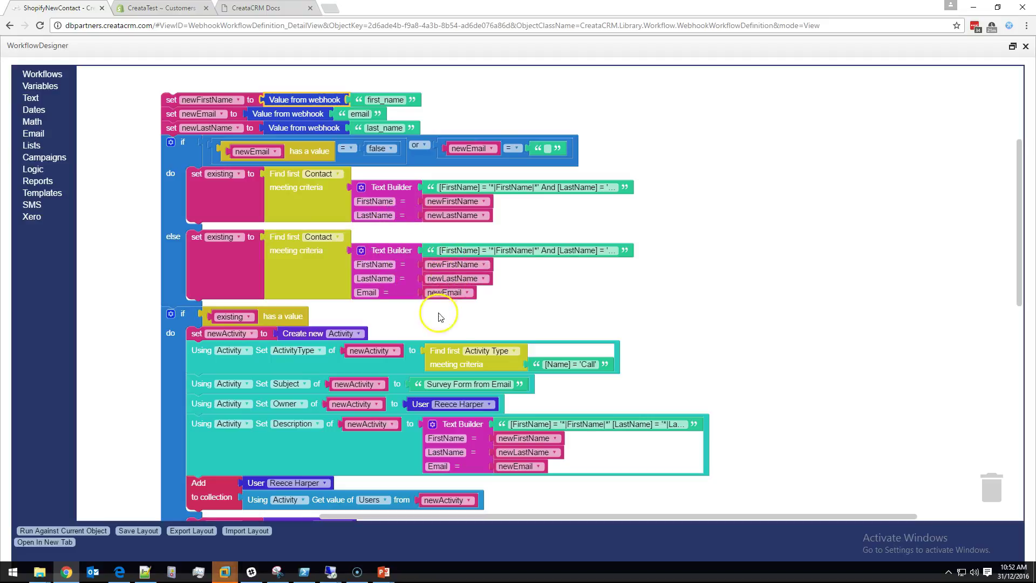
pyautogui.click(450, 295)
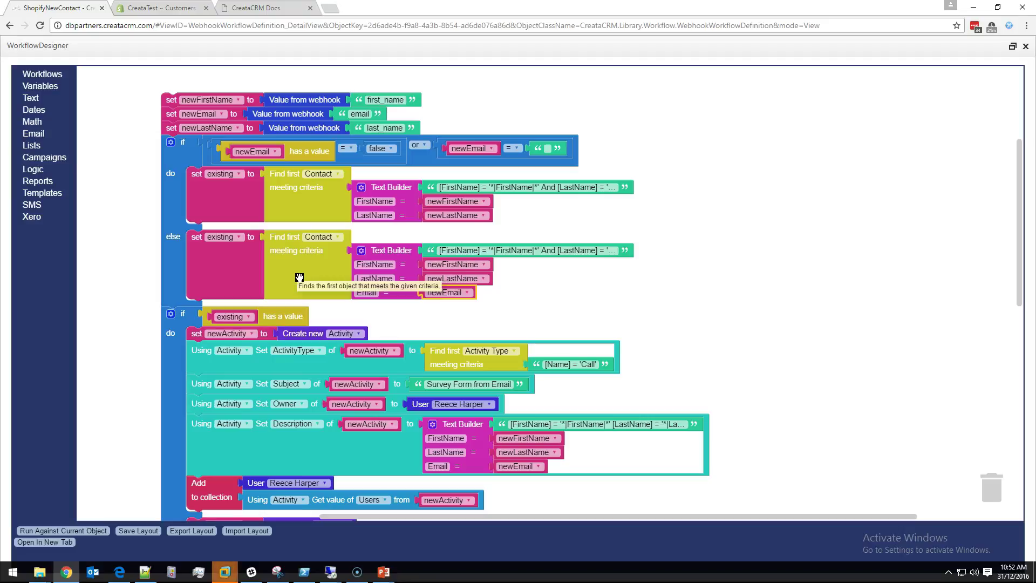
pyautogui.click(266, 318)
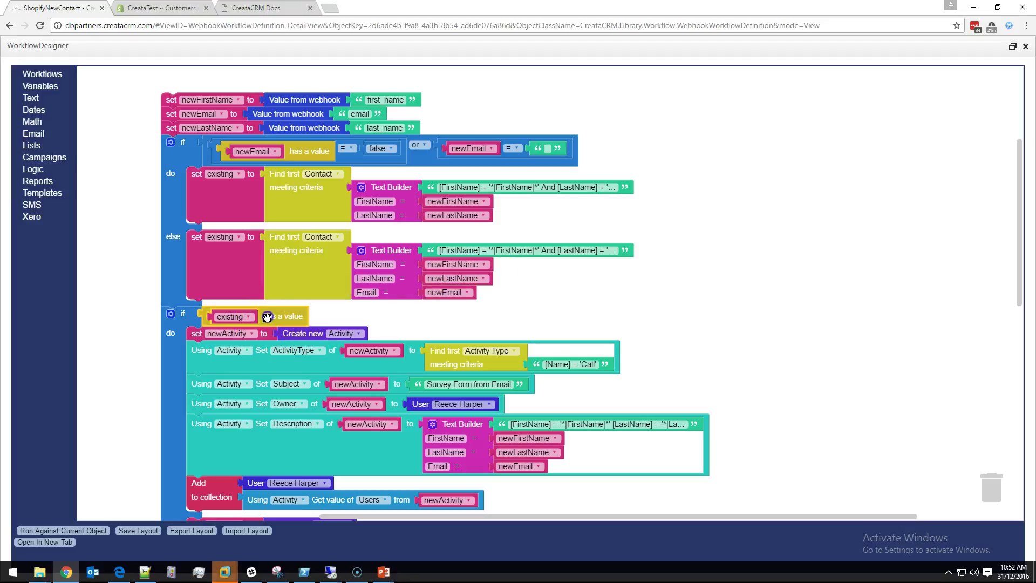
pyautogui.click(282, 340)
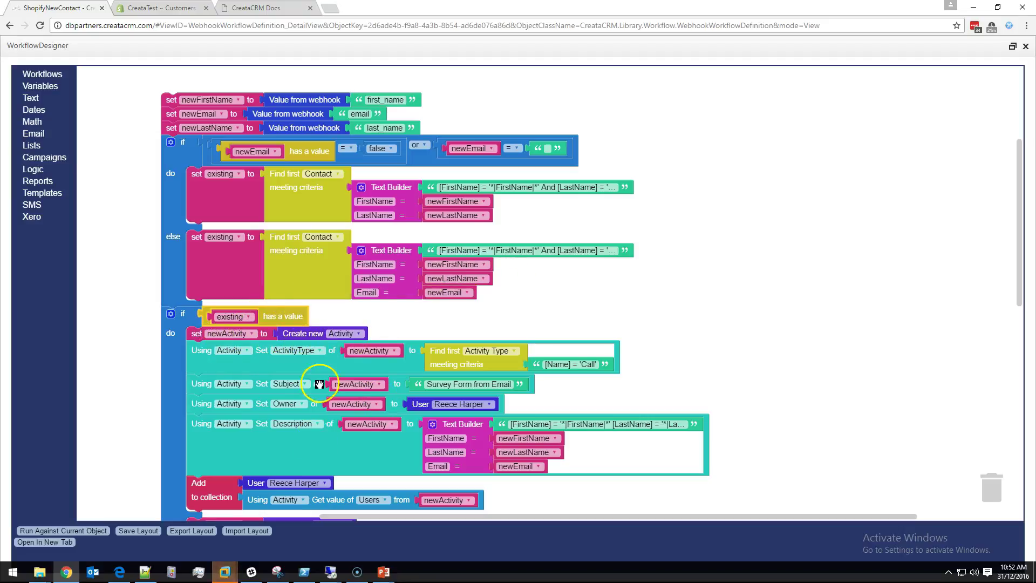
pyautogui.click(408, 380)
pyautogui.click(267, 426)
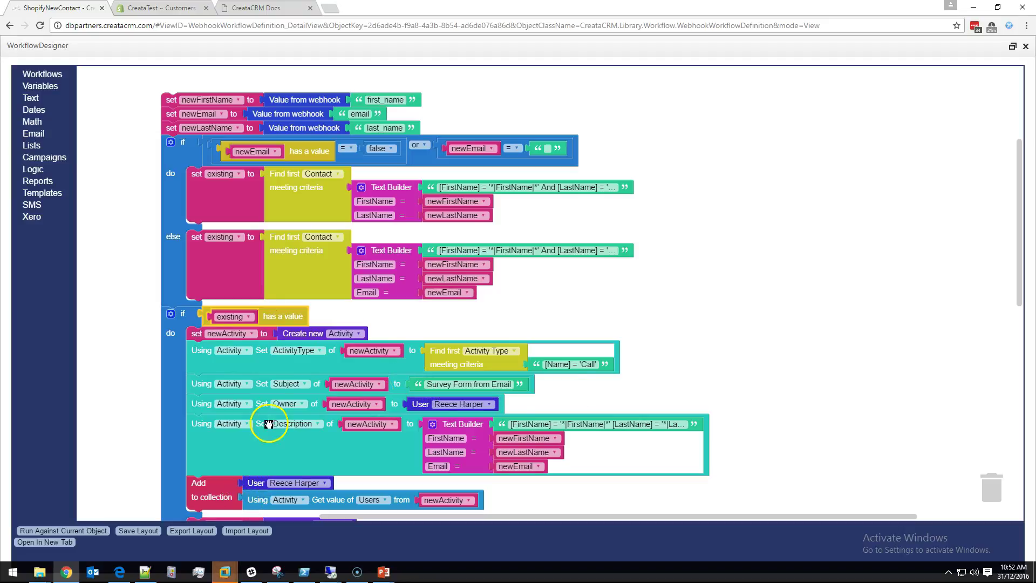
pyautogui.click(444, 349)
pyautogui.click(585, 365)
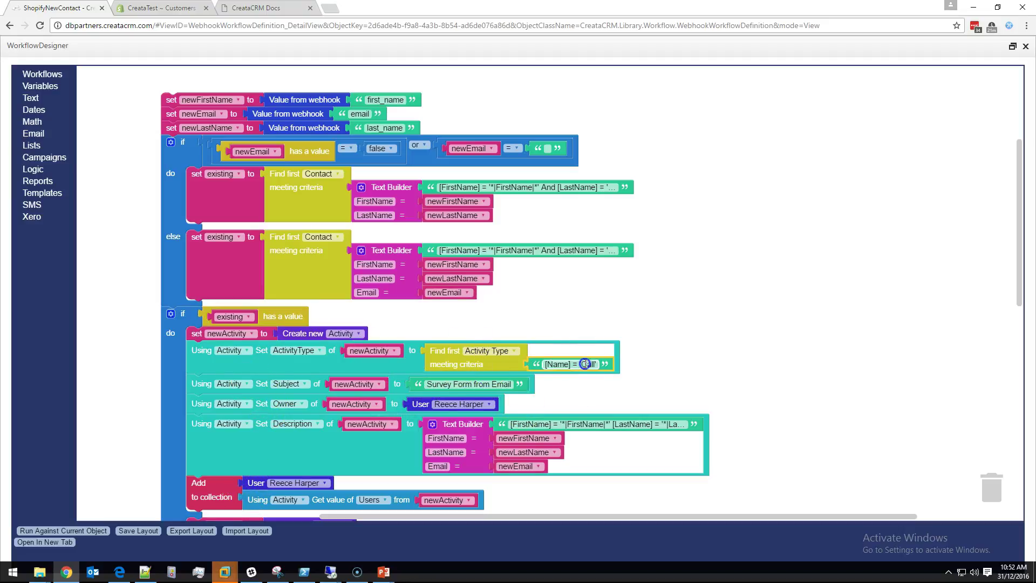
pyautogui.click(430, 408)
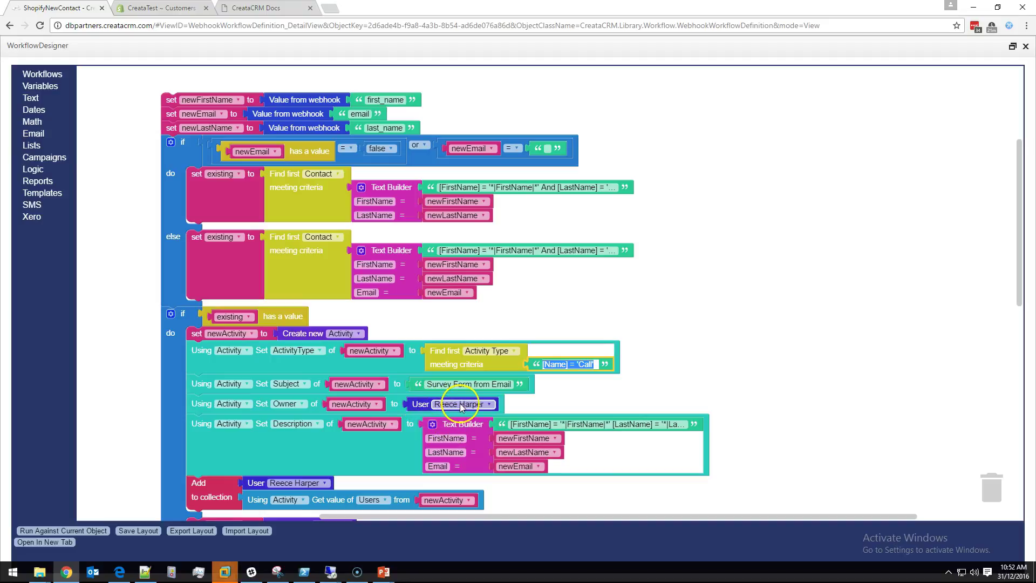
pyautogui.click(462, 438)
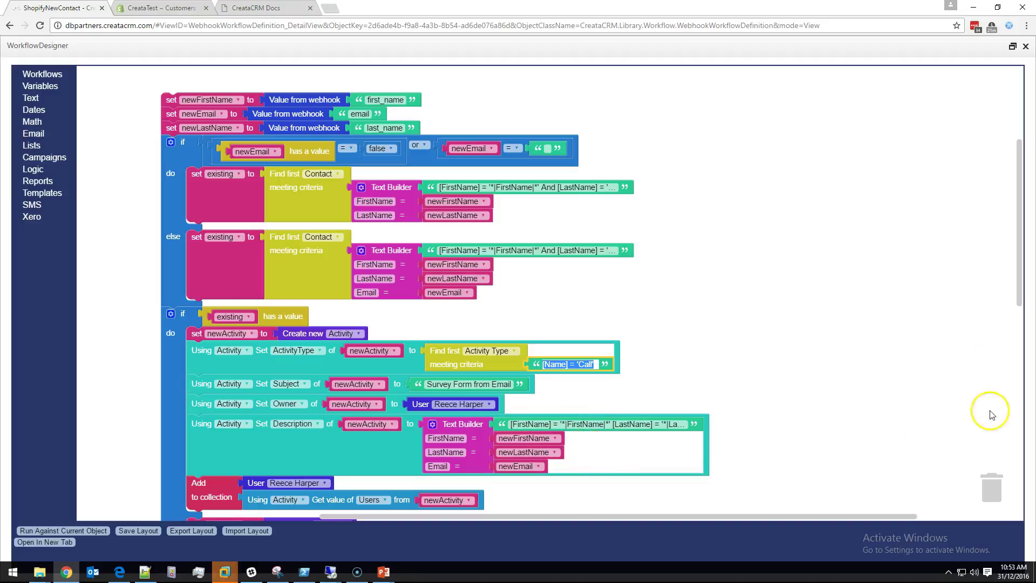
pyautogui.moveTo(1018, 286); pyautogui.dragTo(1006, 358)
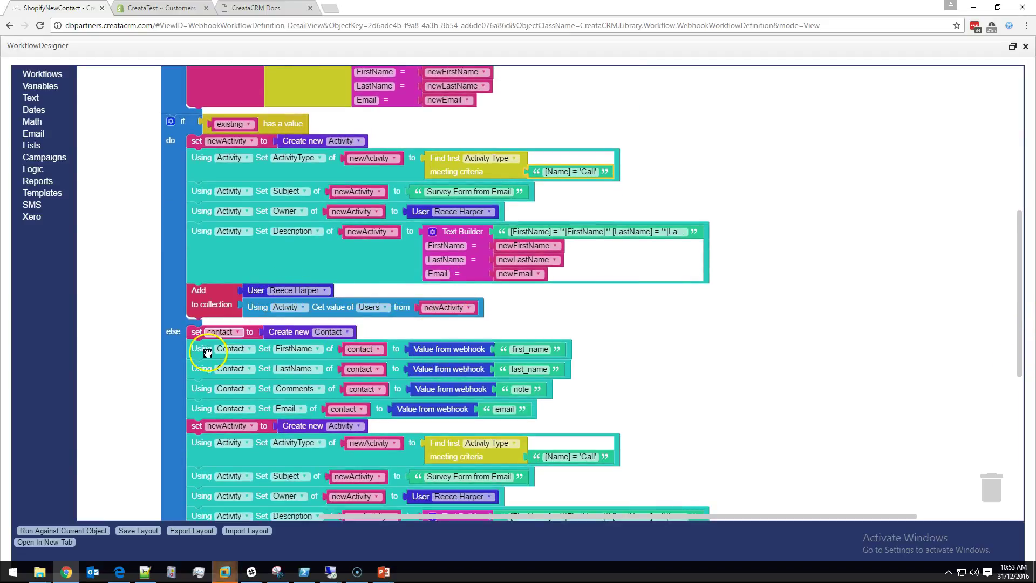
pyautogui.moveTo(1020, 274); pyautogui.dragTo(1014, 321)
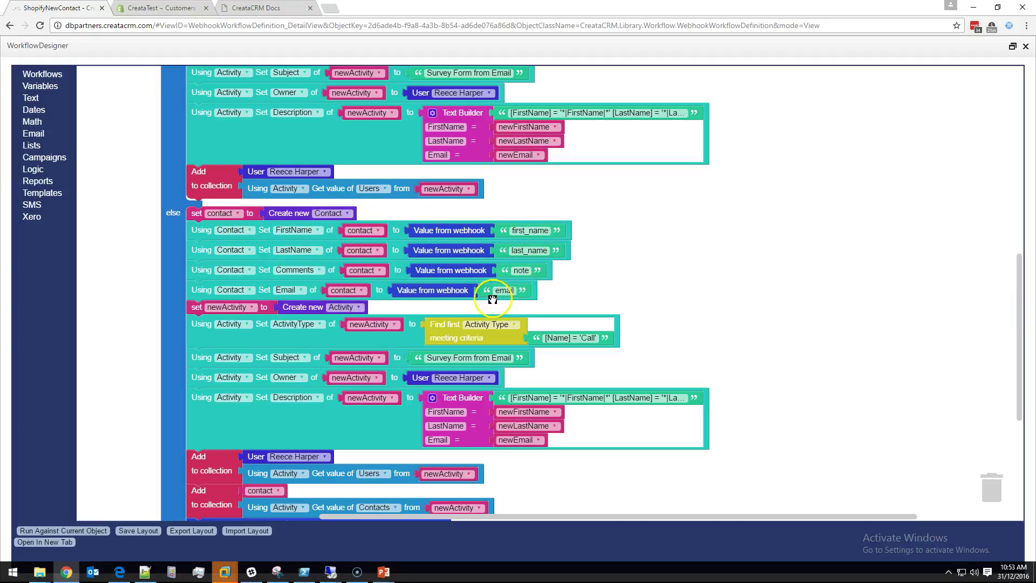
pyautogui.click(1016, 277)
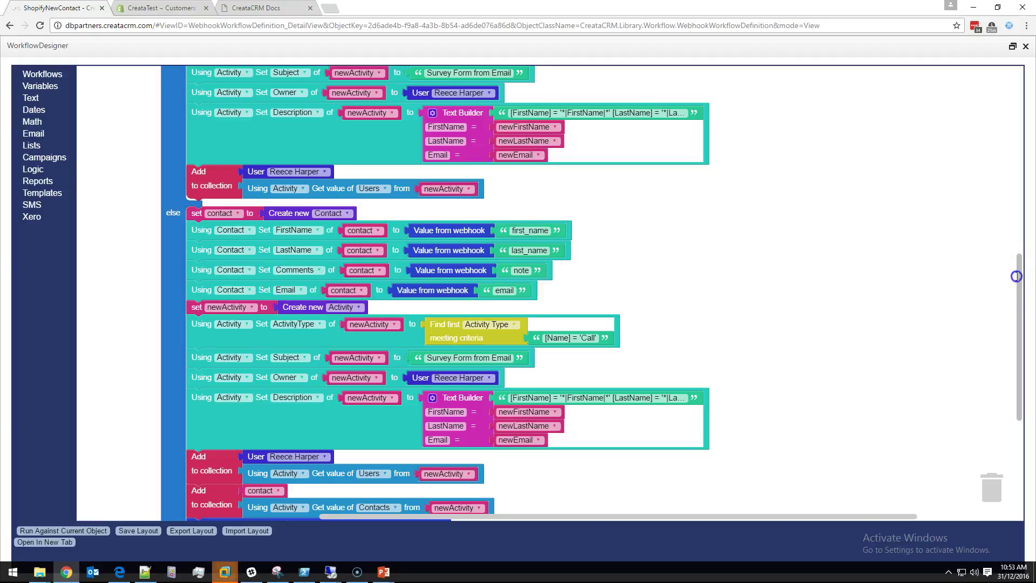
pyautogui.moveTo(1016, 276); pyautogui.dragTo(1015, 310)
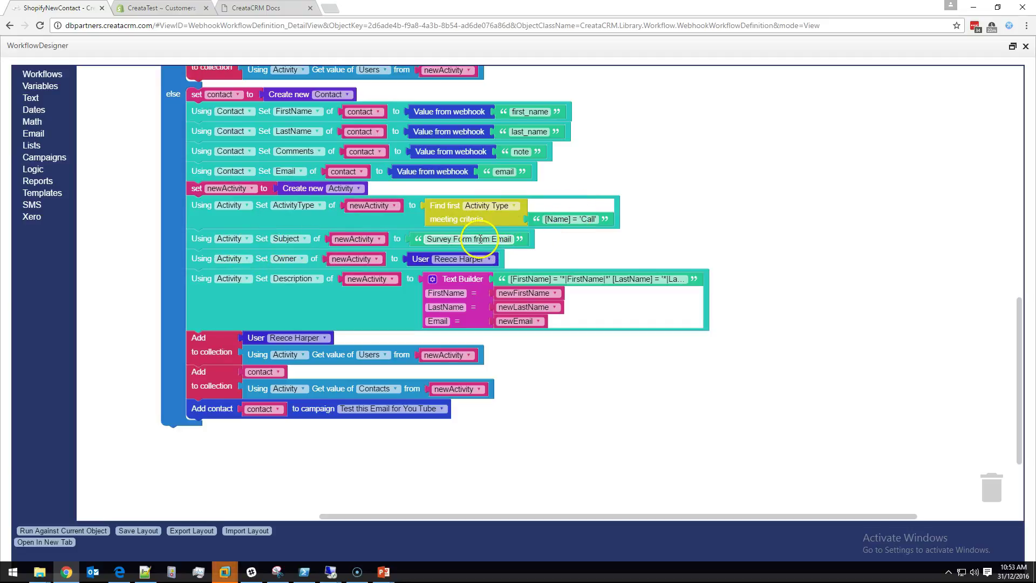
pyautogui.click(480, 239)
pyautogui.click(701, 213)
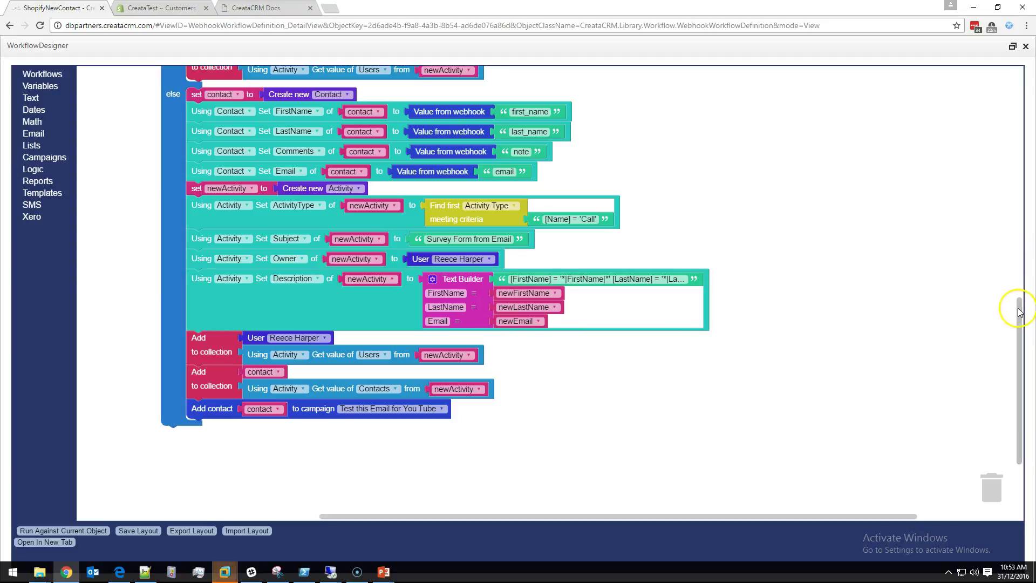
pyautogui.moveTo(1020, 312); pyautogui.dragTo(1014, 324)
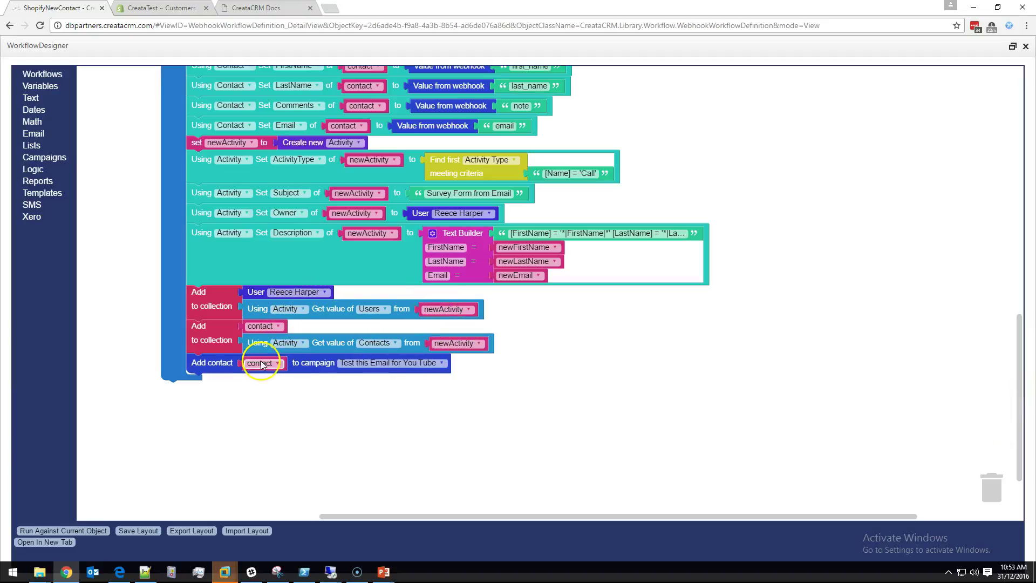
pyautogui.click(202, 370)
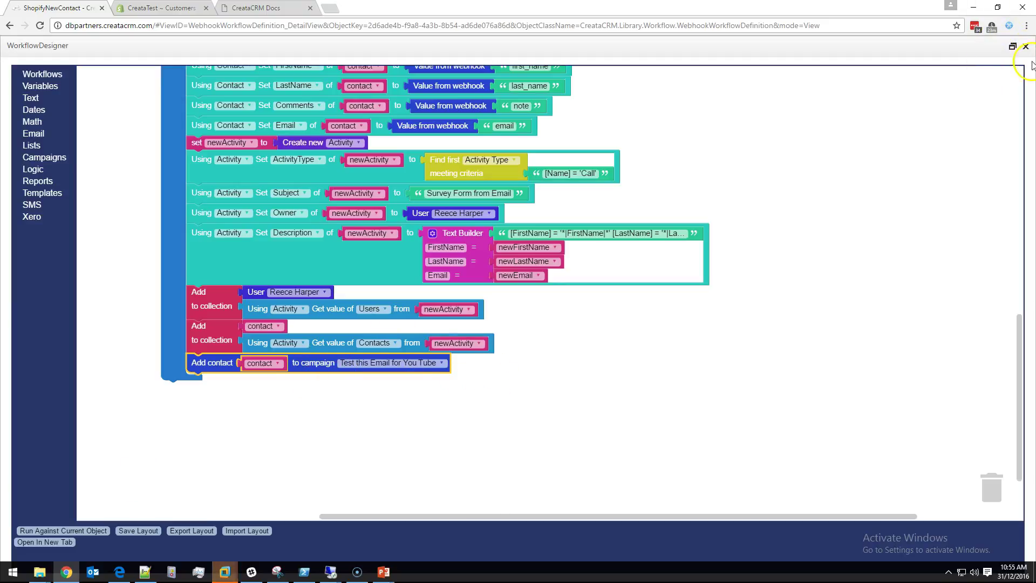
# Step: Close the designer and open today's 10:51 contact, highlighting its webhook-synced comment
pyautogui.click(1018, 52)
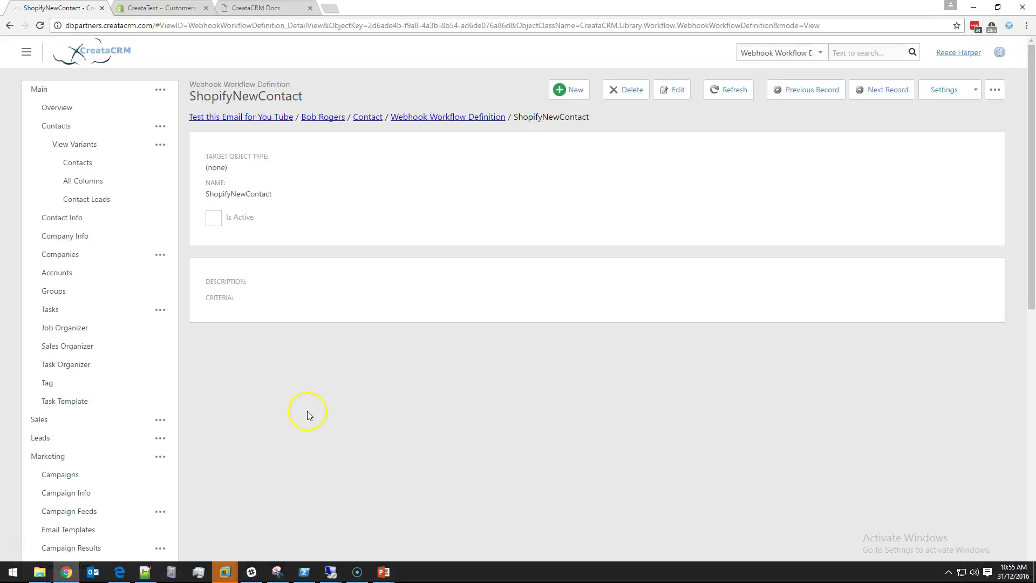
pyautogui.click(368, 118)
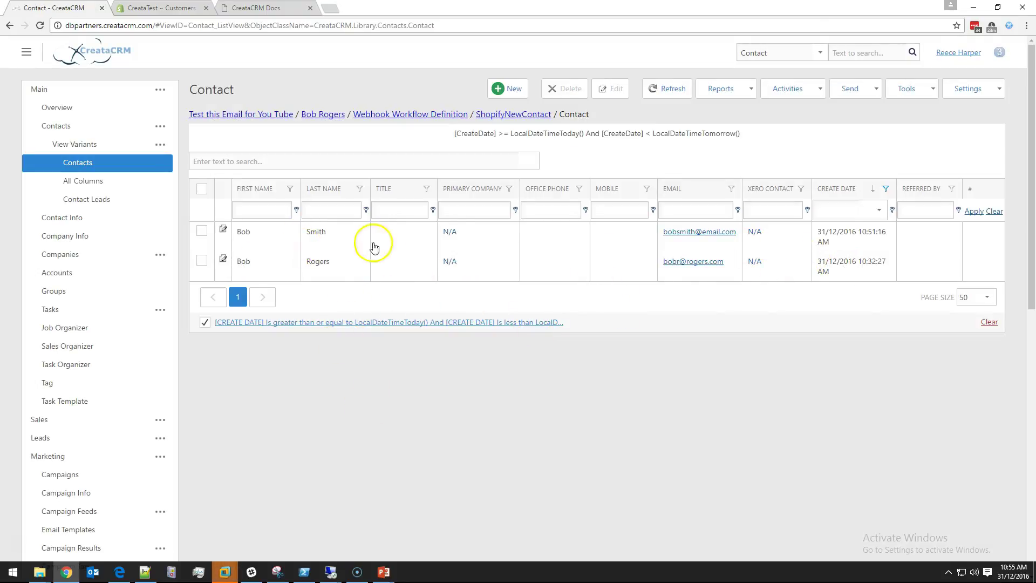
pyautogui.click(852, 237)
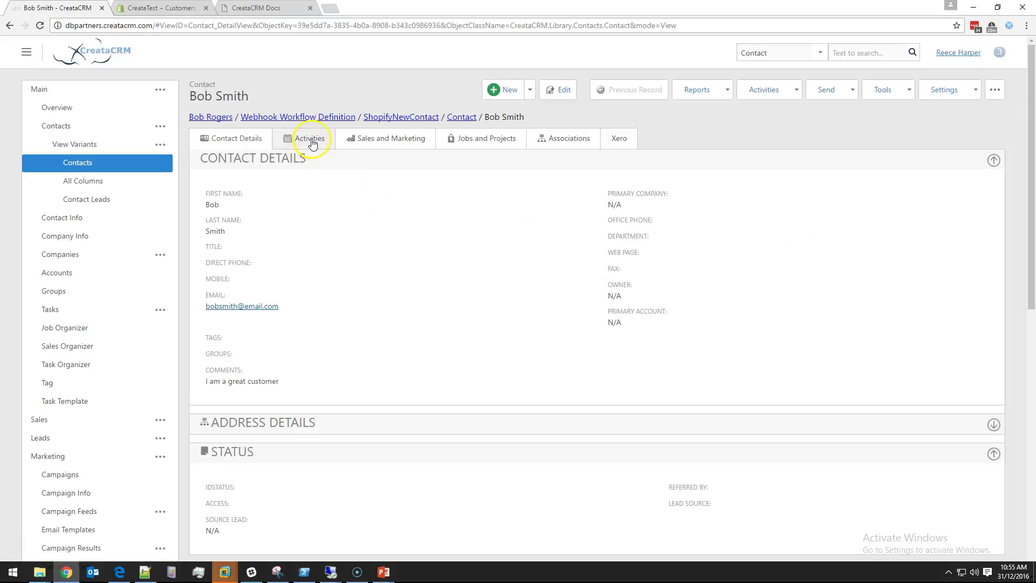
pyautogui.moveTo(210, 381); pyautogui.dragTo(259, 379)
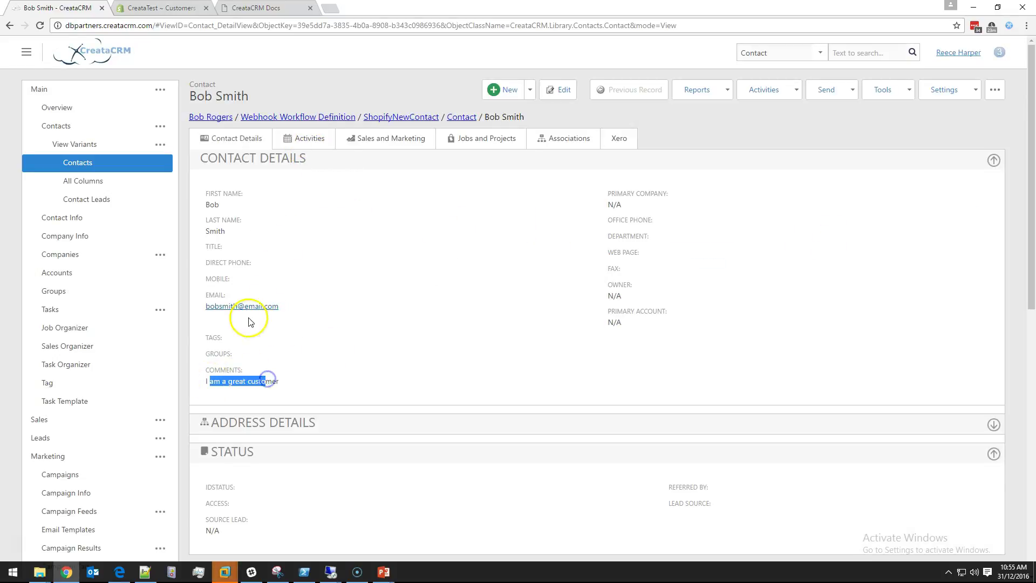
# Step: Check the contact's Activities and Contact Details tabs for the Survey Form from Email call
pyautogui.click(304, 139)
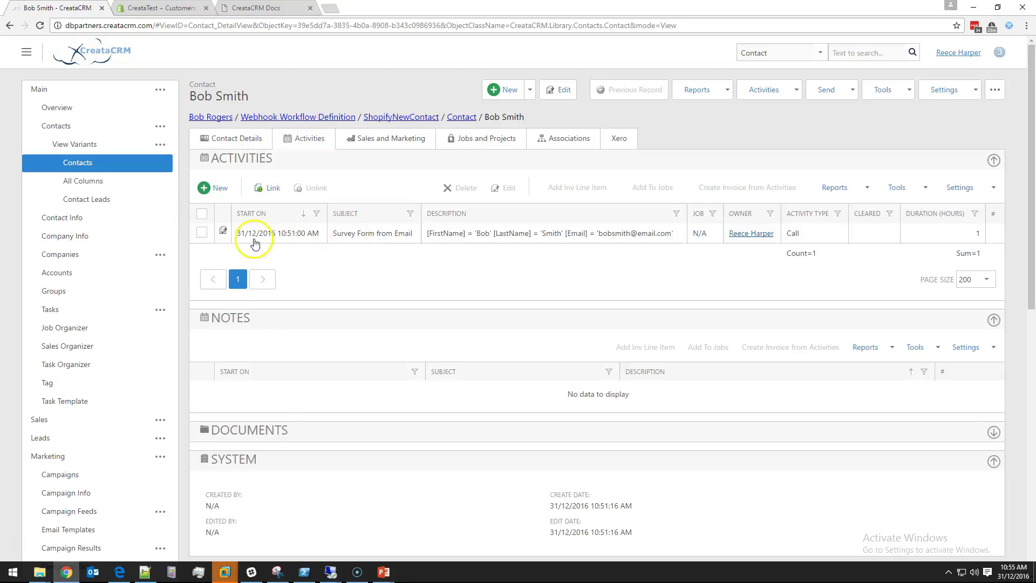
pyautogui.click(249, 141)
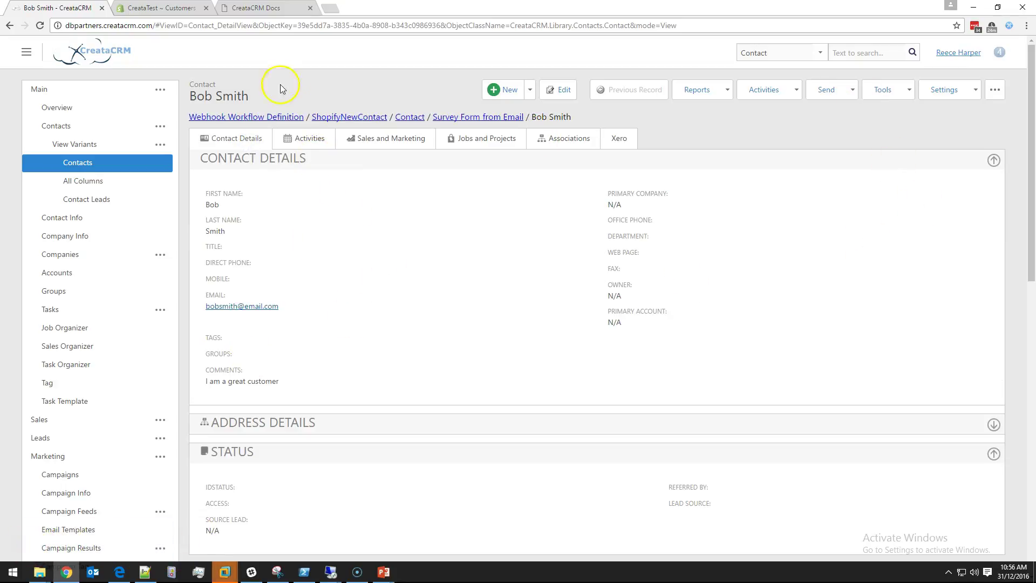
pyautogui.click(306, 139)
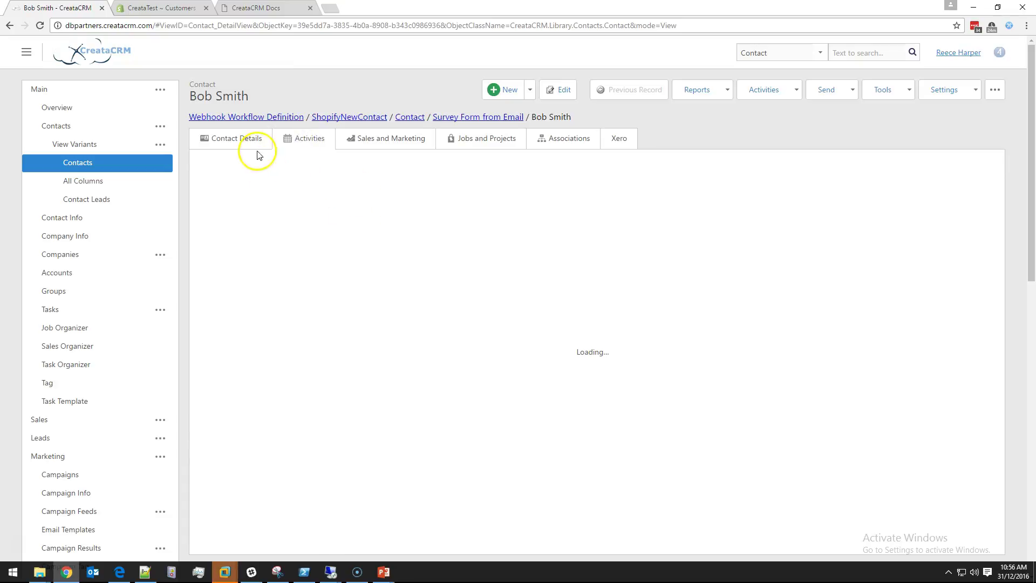
pyautogui.click(240, 144)
pyautogui.click(999, 92)
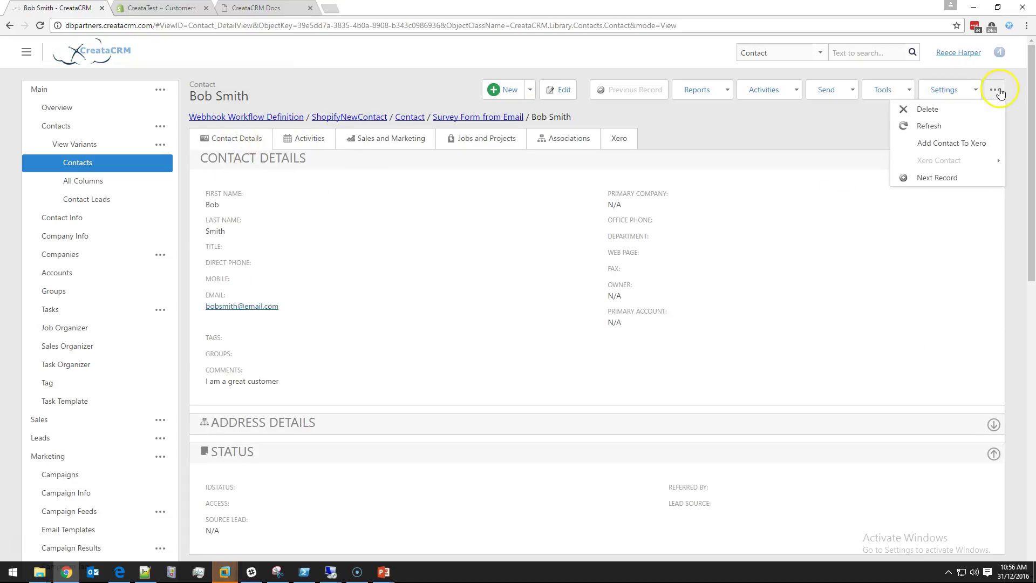
pyautogui.click(970, 53)
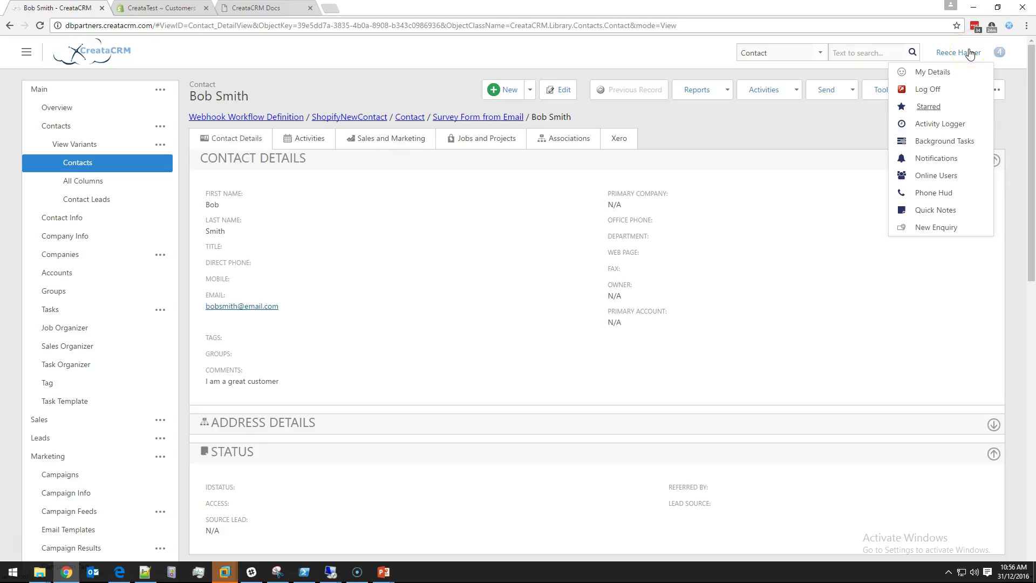
pyautogui.click(966, 157)
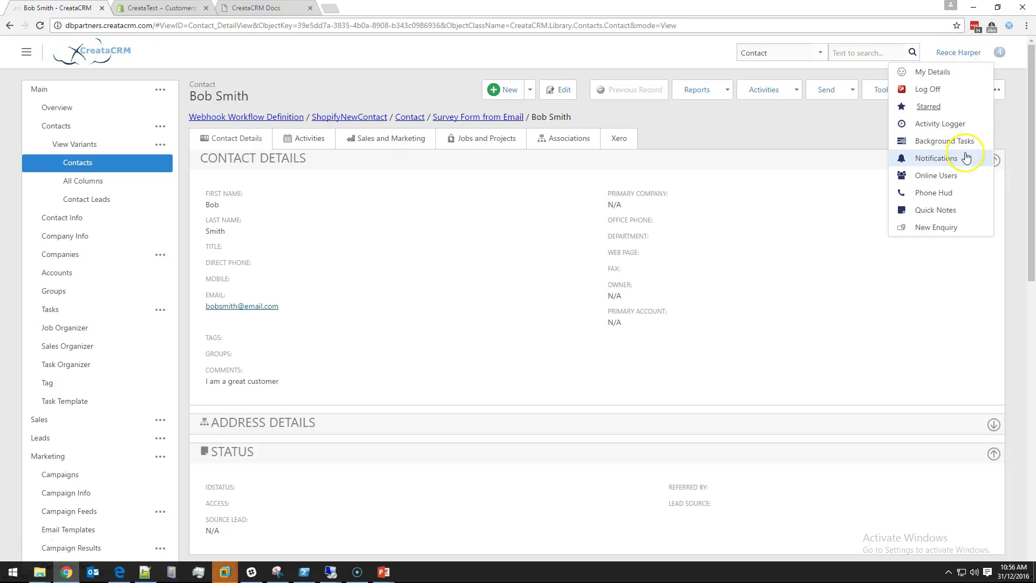
pyautogui.click(966, 157)
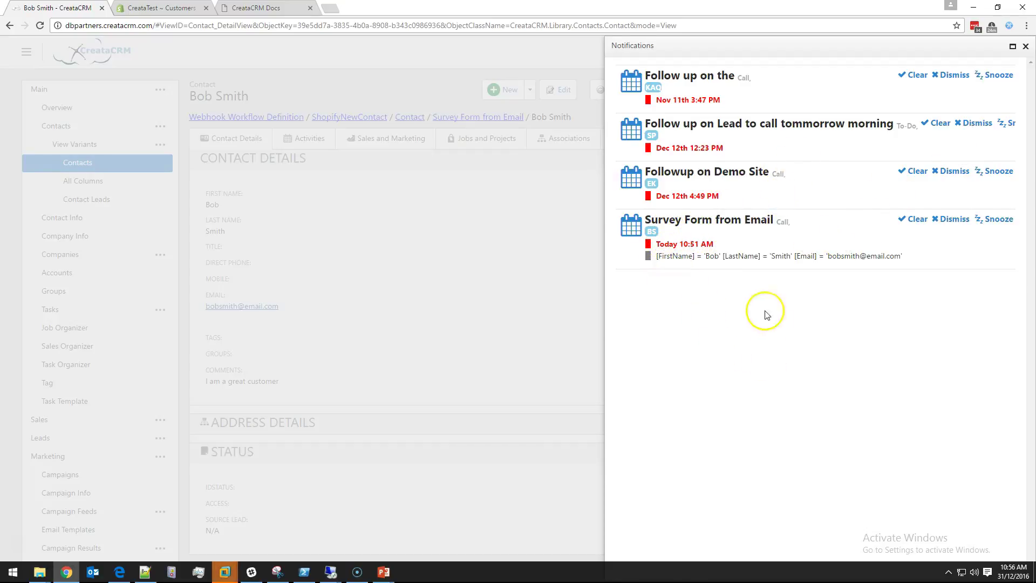
pyautogui.click(650, 233)
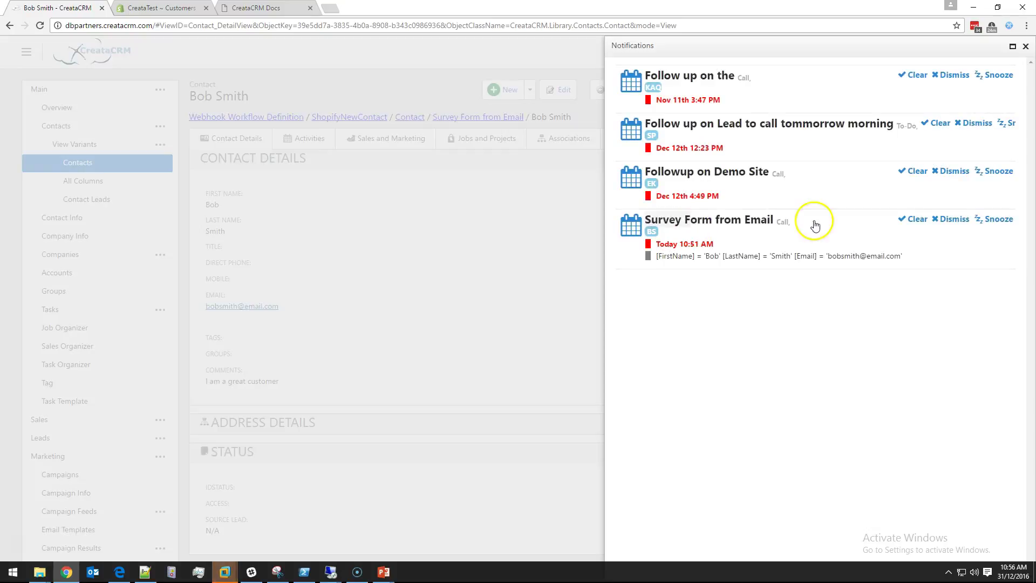
pyautogui.click(918, 219)
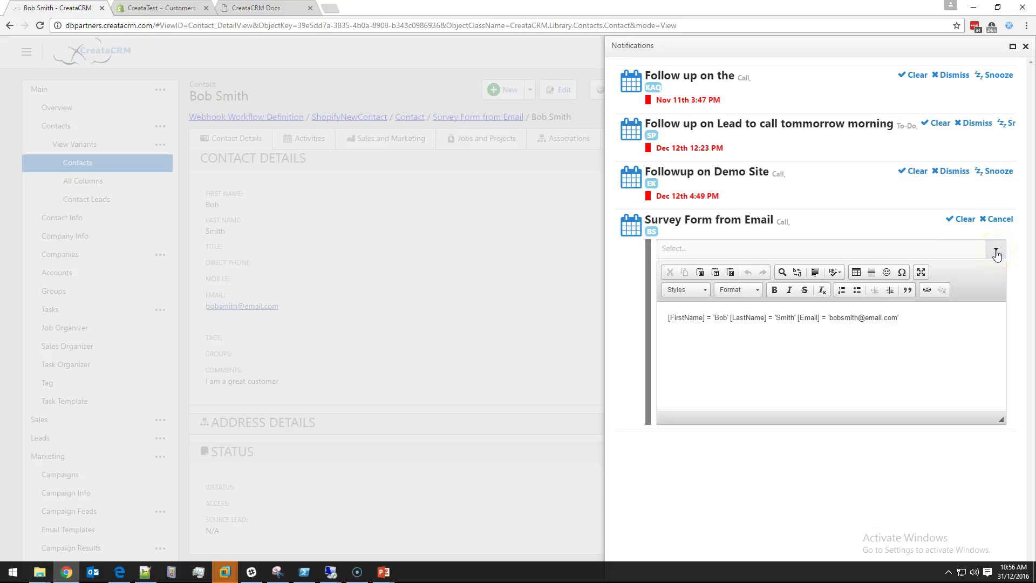
pyautogui.click(1000, 219)
pyautogui.click(1025, 46)
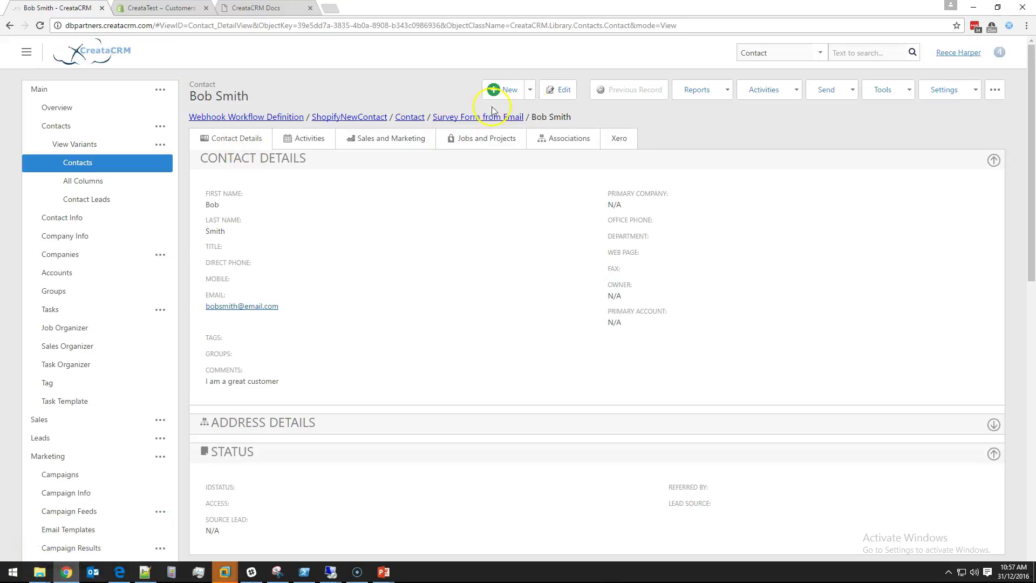
# Step: Edit the contact, enter its direct phone number, then Save and Close
pyautogui.click(564, 89)
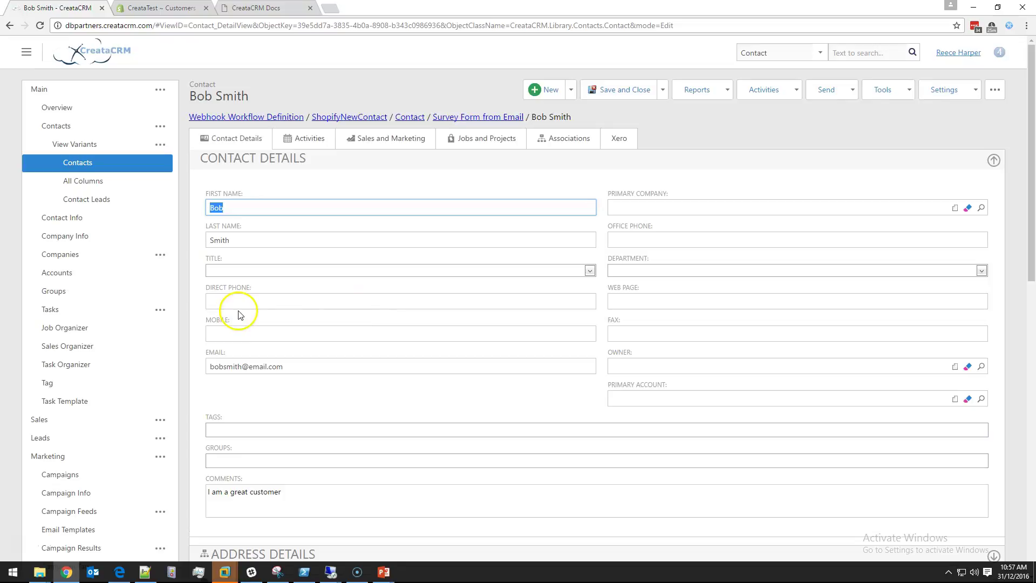
pyautogui.click(240, 302)
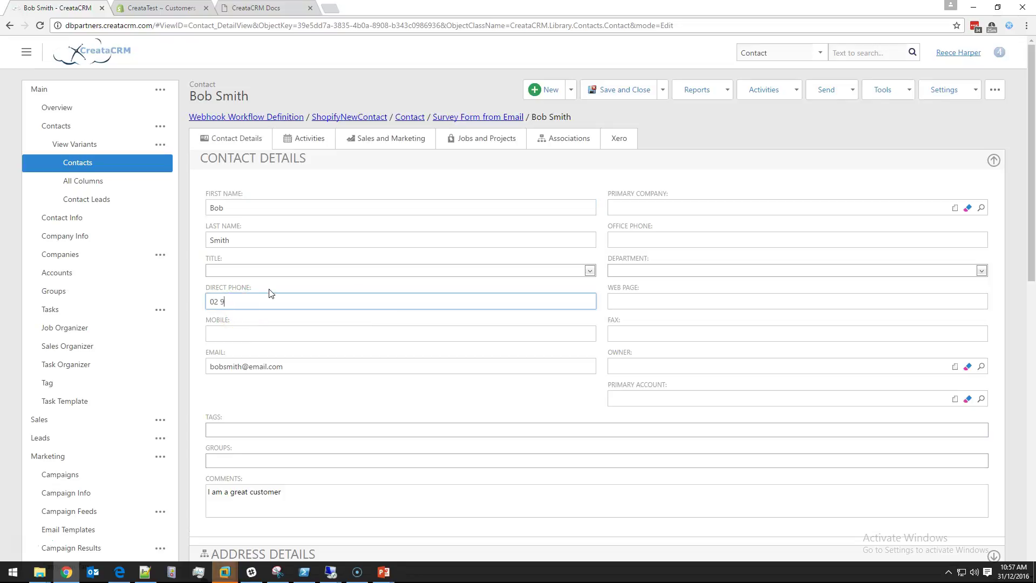
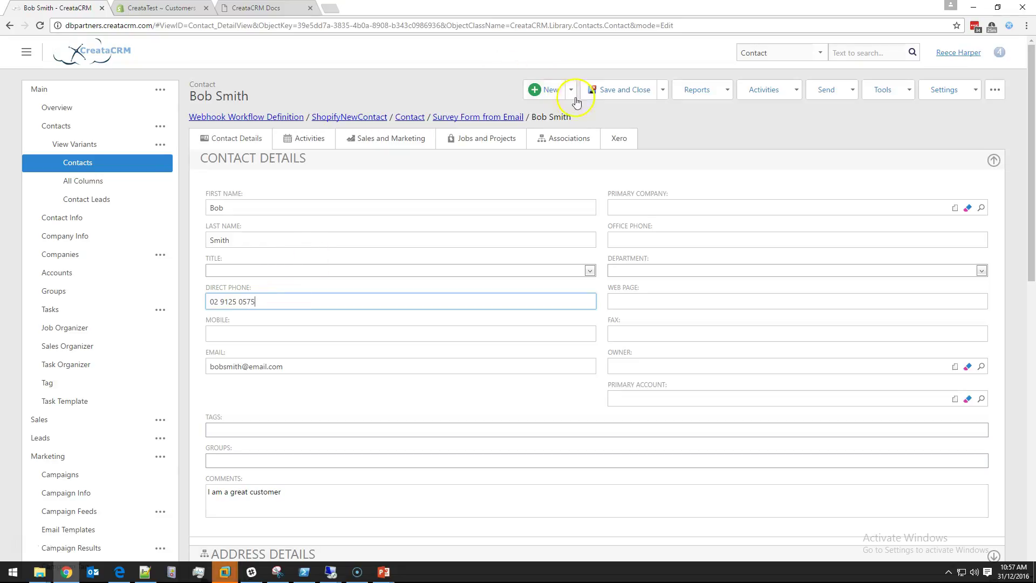
pyautogui.click(625, 89)
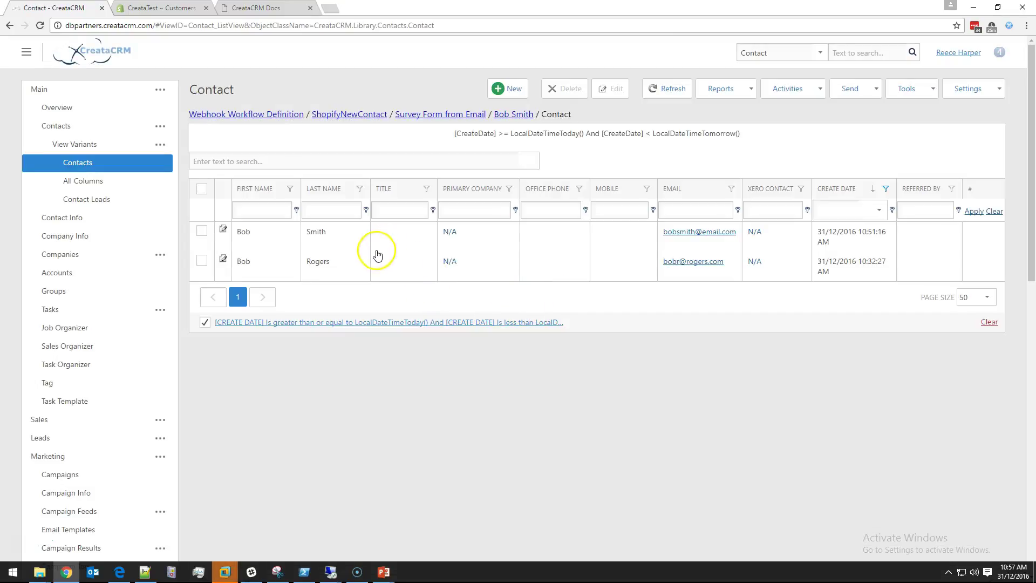
# Step: Open the synced contact, review its Survey Form from Email reminder, and try calling the direct phone
pyautogui.click(626, 232)
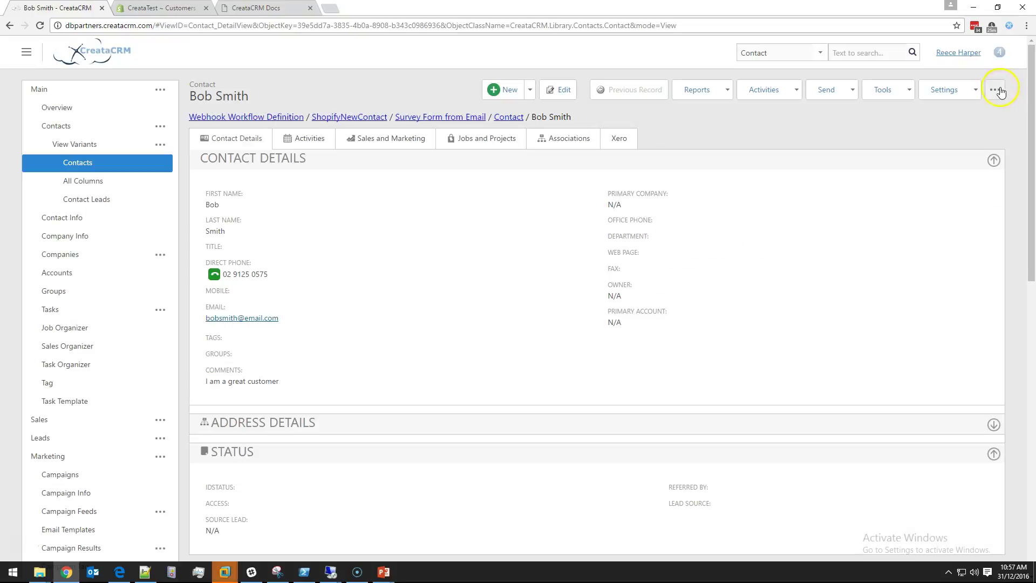
pyautogui.click(997, 90)
pyautogui.click(958, 52)
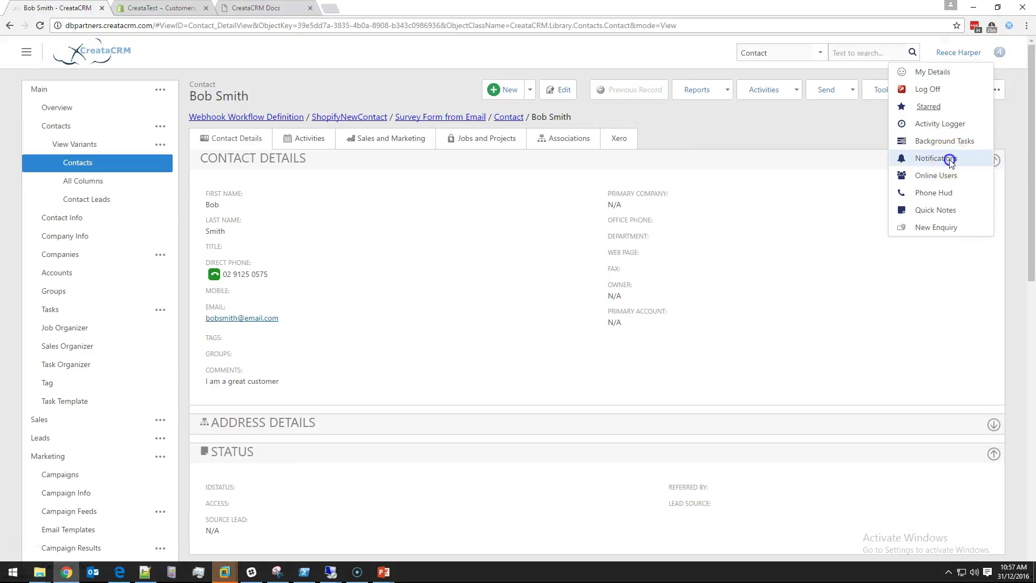
pyautogui.click(942, 158)
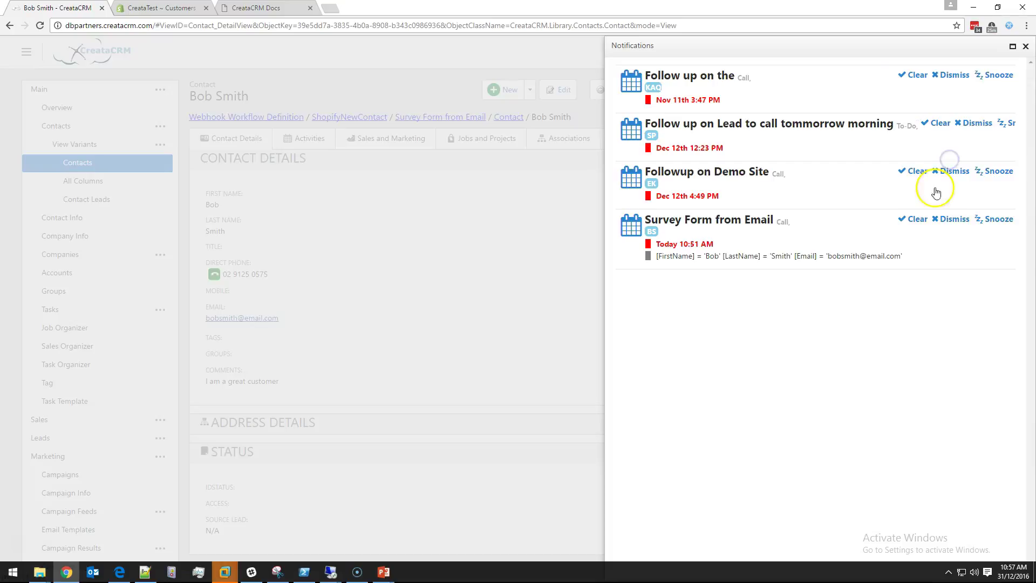
pyautogui.click(649, 220)
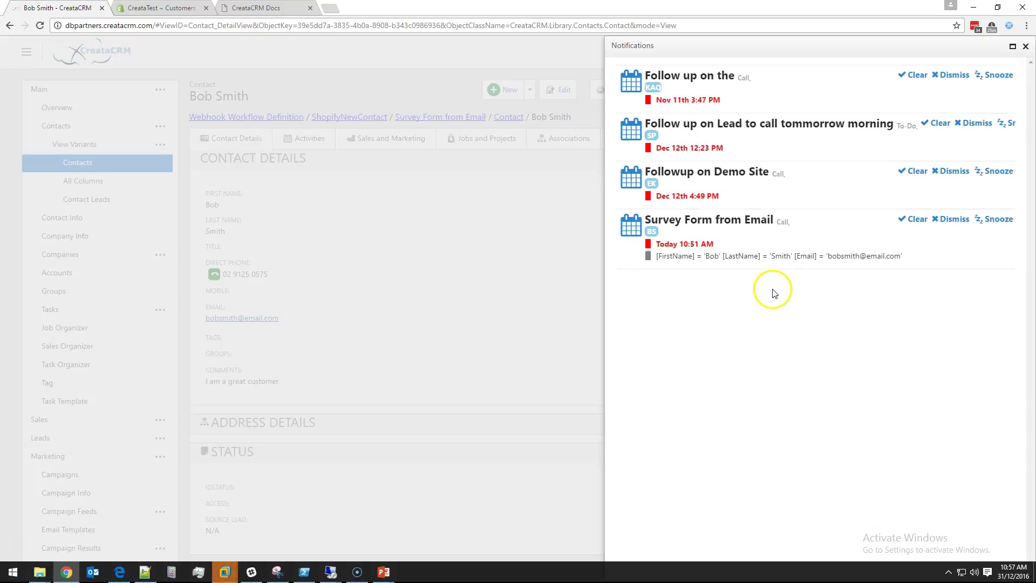
pyautogui.click(1026, 47)
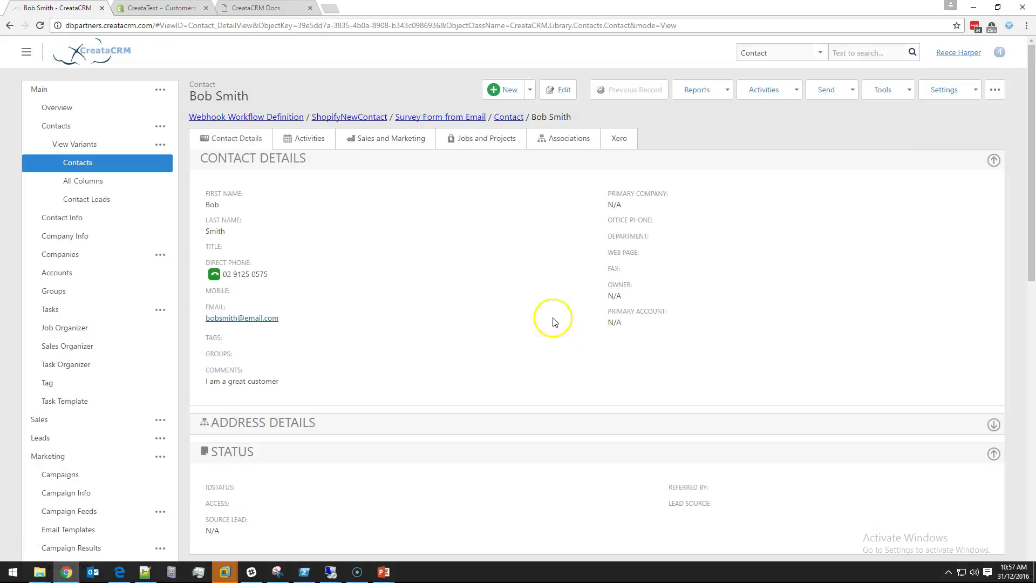
pyautogui.click(219, 280)
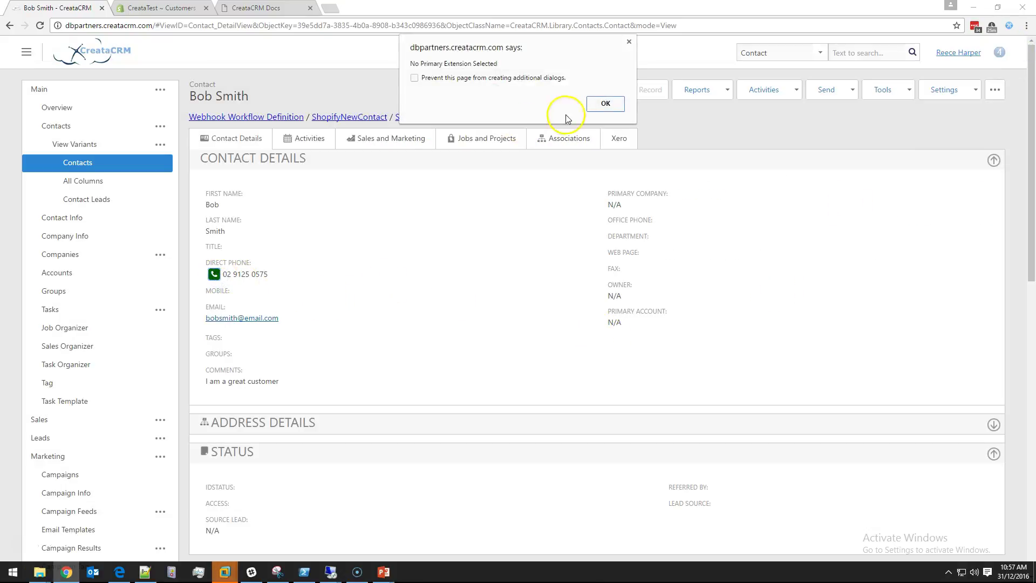
pyautogui.click(601, 103)
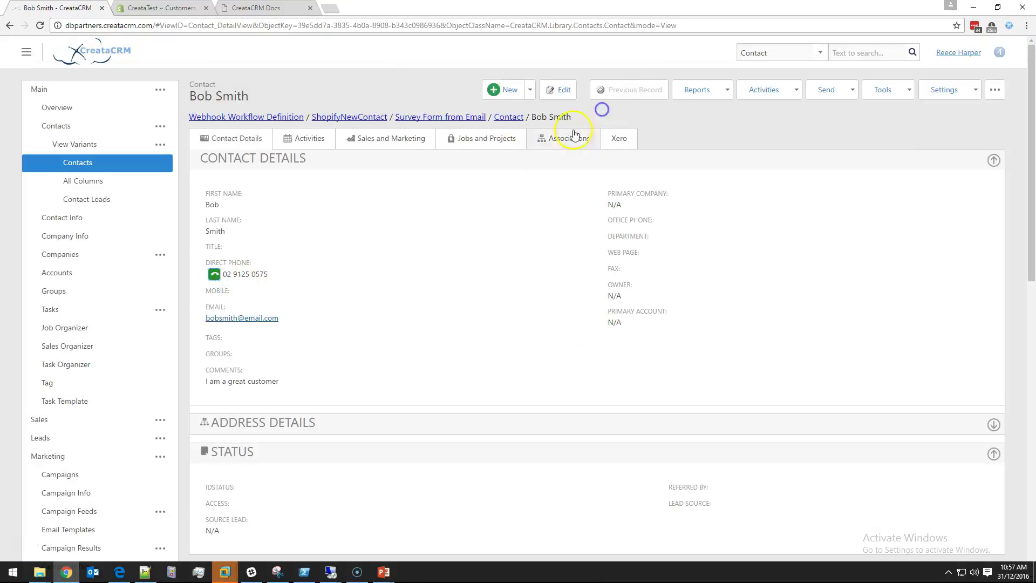
# Step: Call the contact's direct phone number from the prefilled Dial Pad, then switch to PowerPoint
pyautogui.click(214, 274)
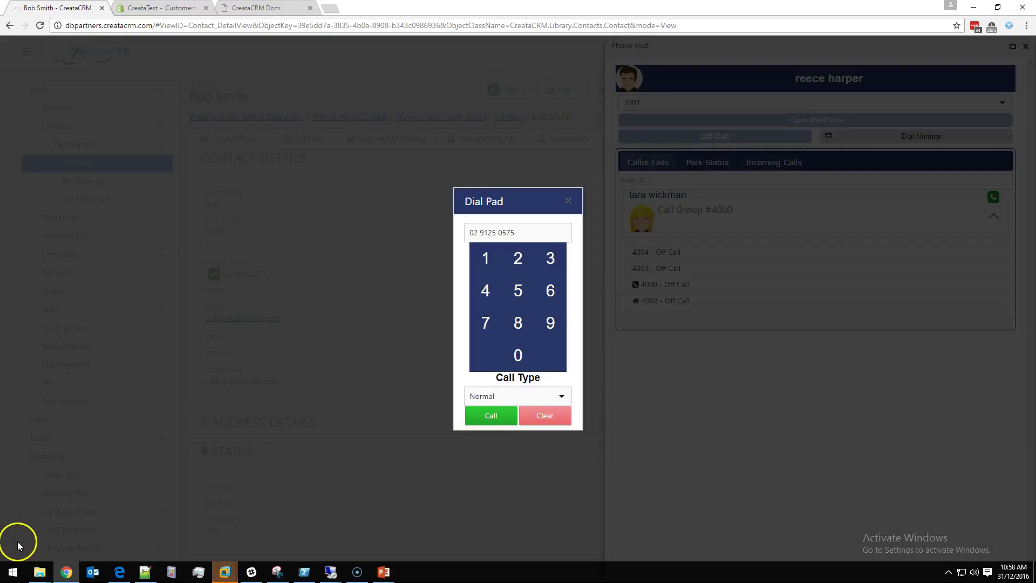
pyautogui.click(482, 423)
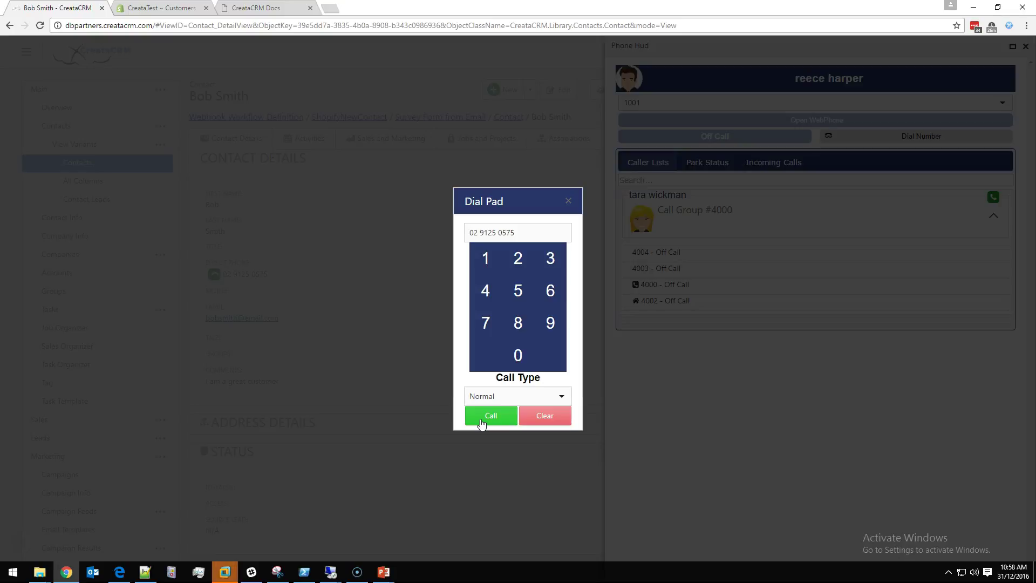
pyautogui.click(482, 422)
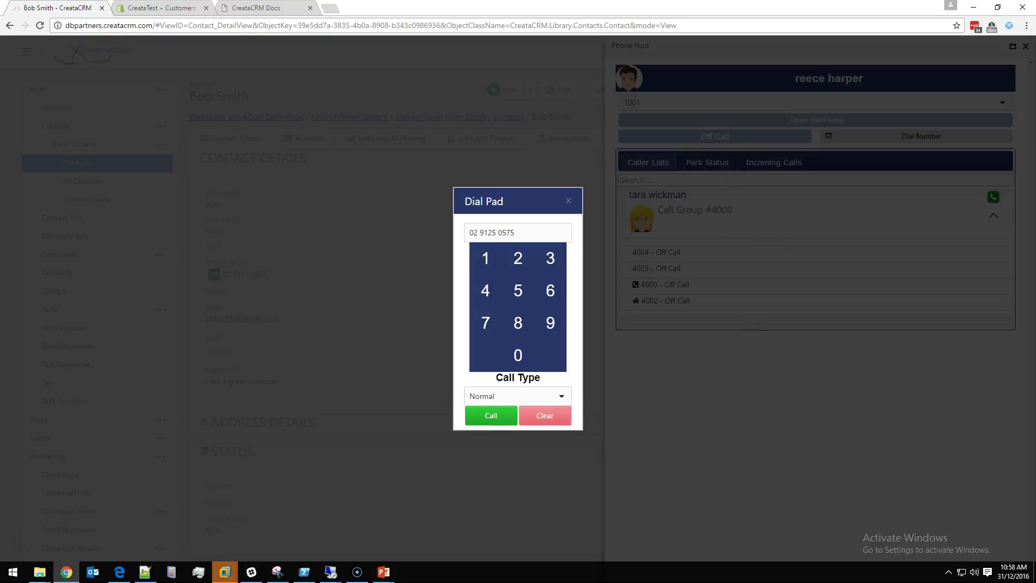
pyautogui.hotkey('alt', 'Tab')
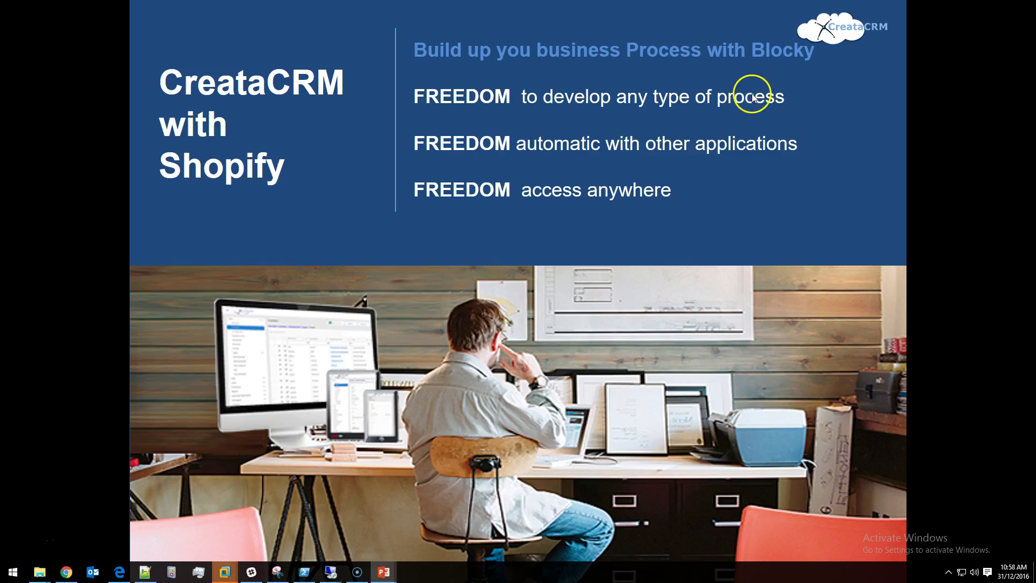
# Step: Return from the PowerPoint slide to the CreataCRM dial pad in Chrome
pyautogui.click(64, 573)
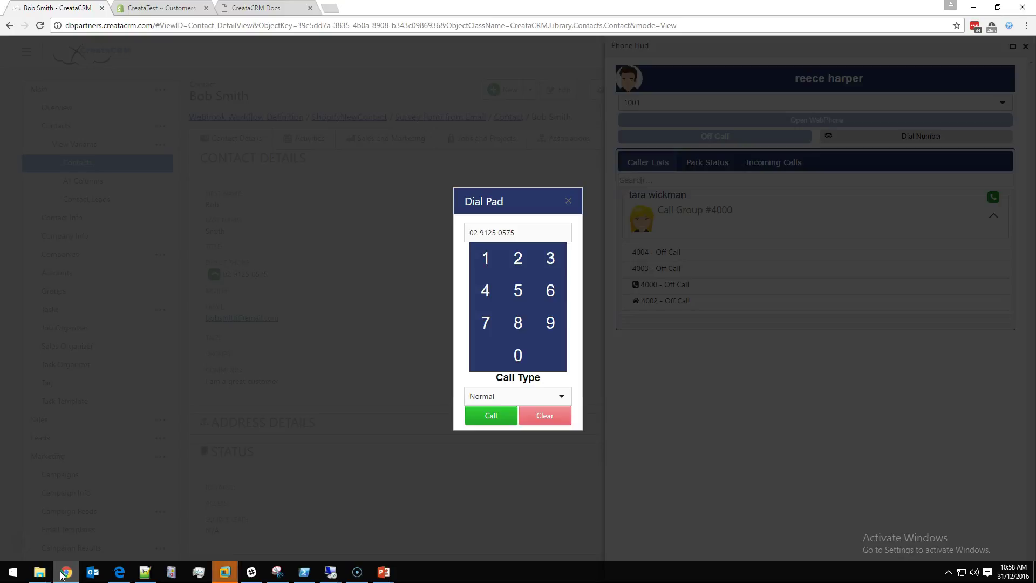
# Step: Close the Dial Pad and Phone panel and bring up the Notifications panel
pyautogui.click(568, 202)
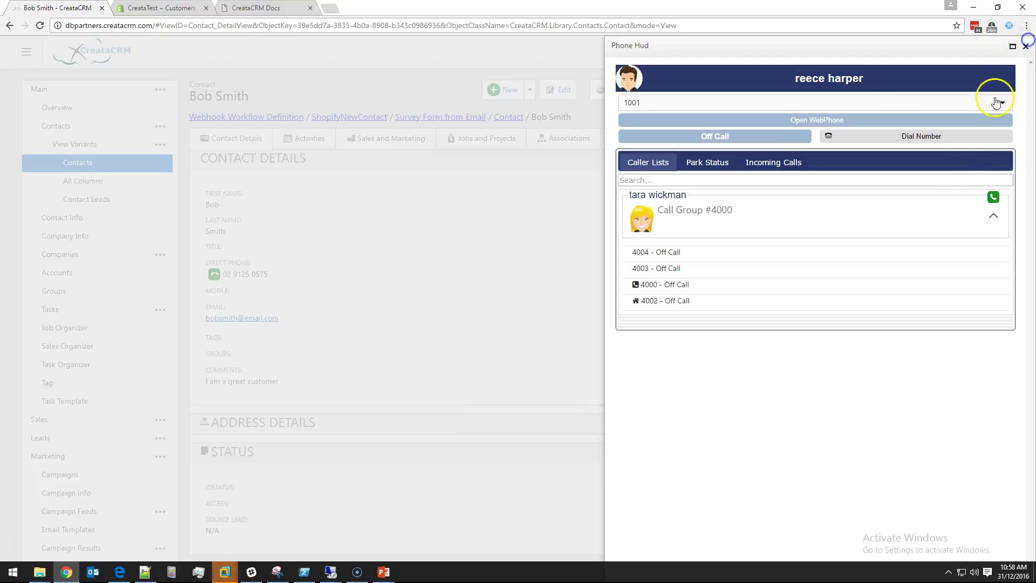
pyautogui.click(1025, 47)
pyautogui.click(967, 53)
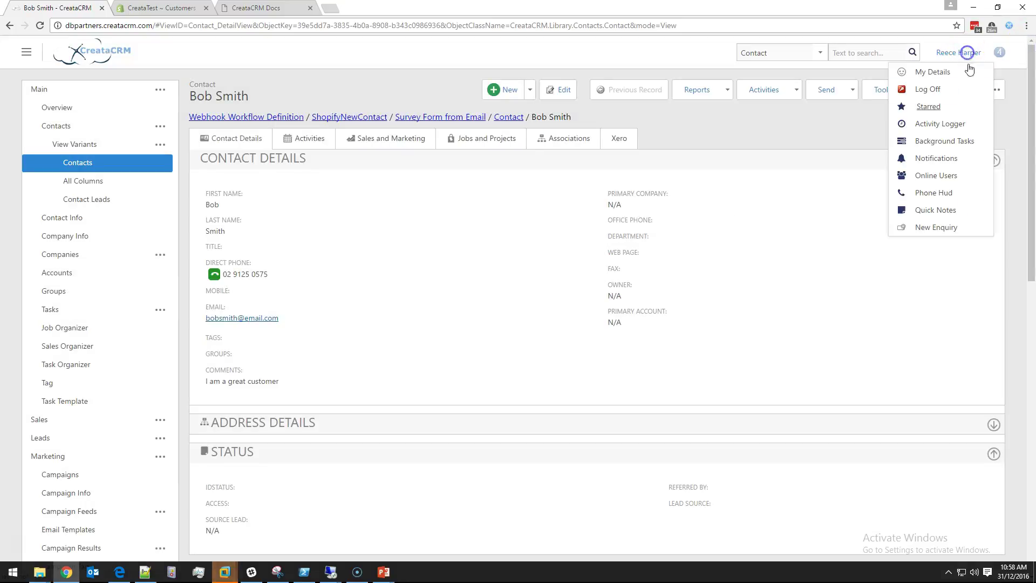
pyautogui.click(954, 157)
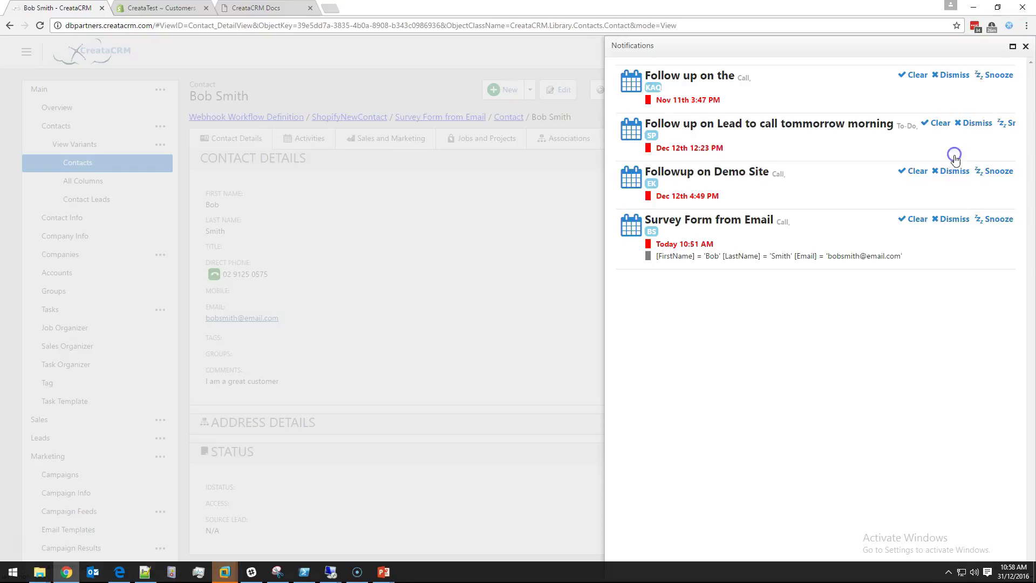
# Step: Clear the Survey Form from Email reminder as Completed with a note that more info will be sent
pyautogui.click(900, 221)
pyautogui.click(769, 258)
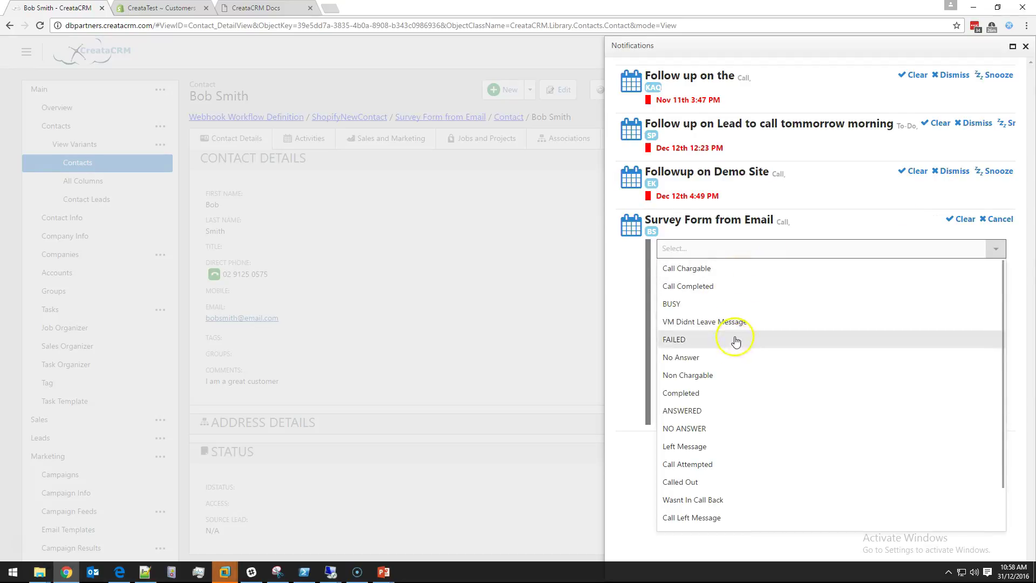
pyautogui.click(723, 393)
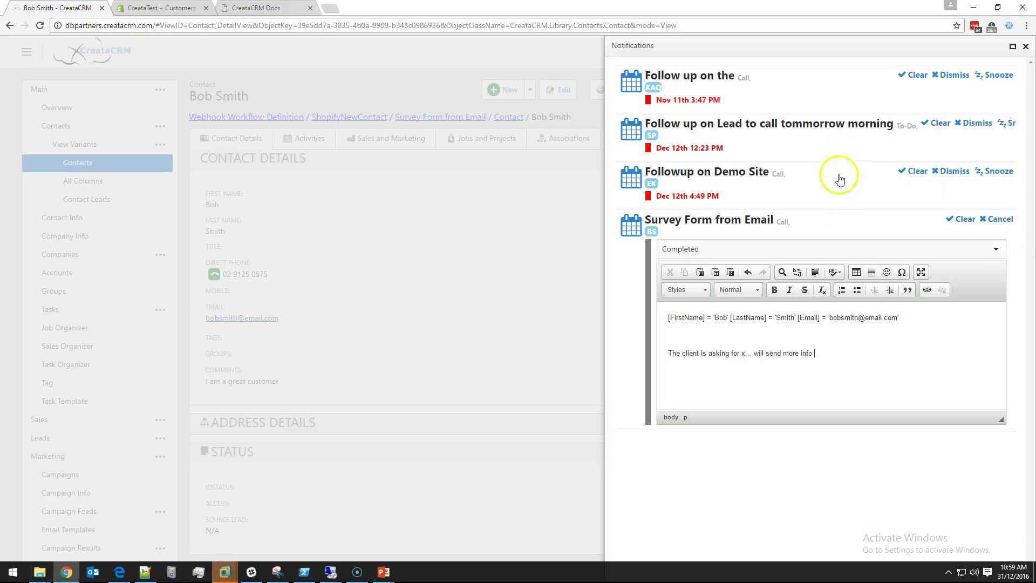
pyautogui.click(944, 226)
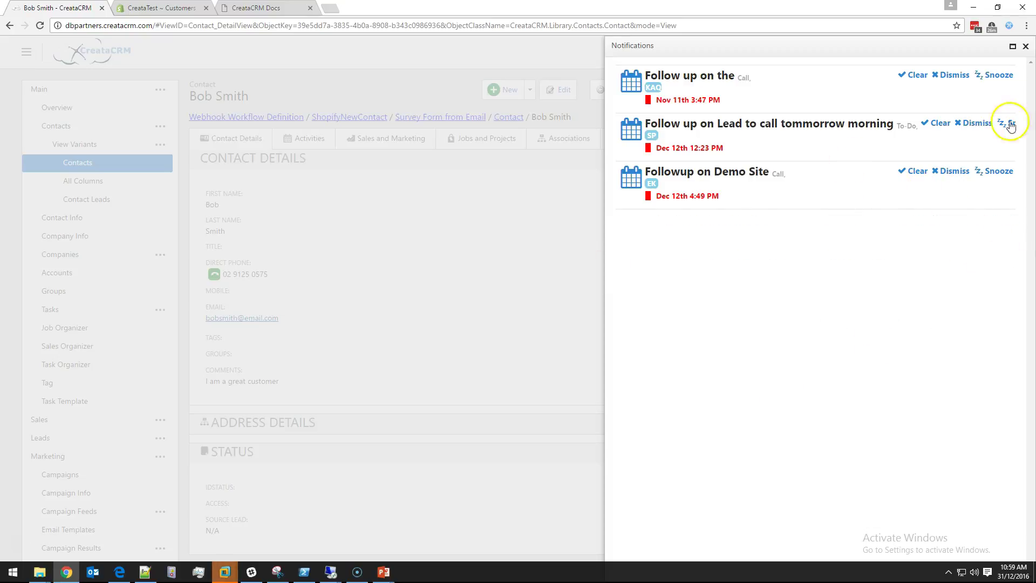
pyautogui.click(1025, 46)
# Step: Show the contact's Activities grid and find the Survey Form from Email call marked Completed
pyautogui.click(944, 90)
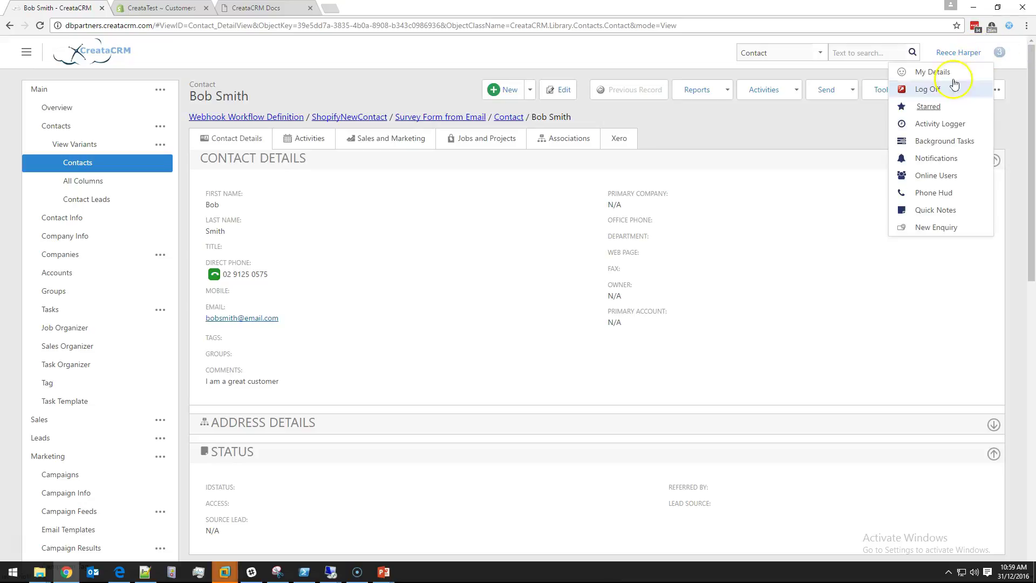
pyautogui.click(308, 141)
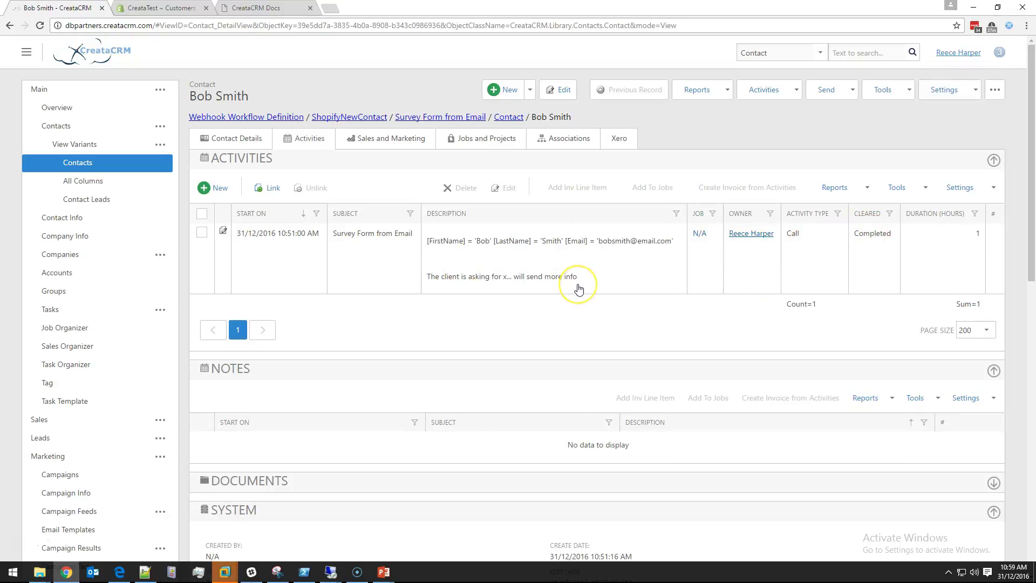
pyautogui.scroll(-1, 578, 289)
pyautogui.scroll(1, 578, 288)
pyautogui.scroll(-1, 579, 290)
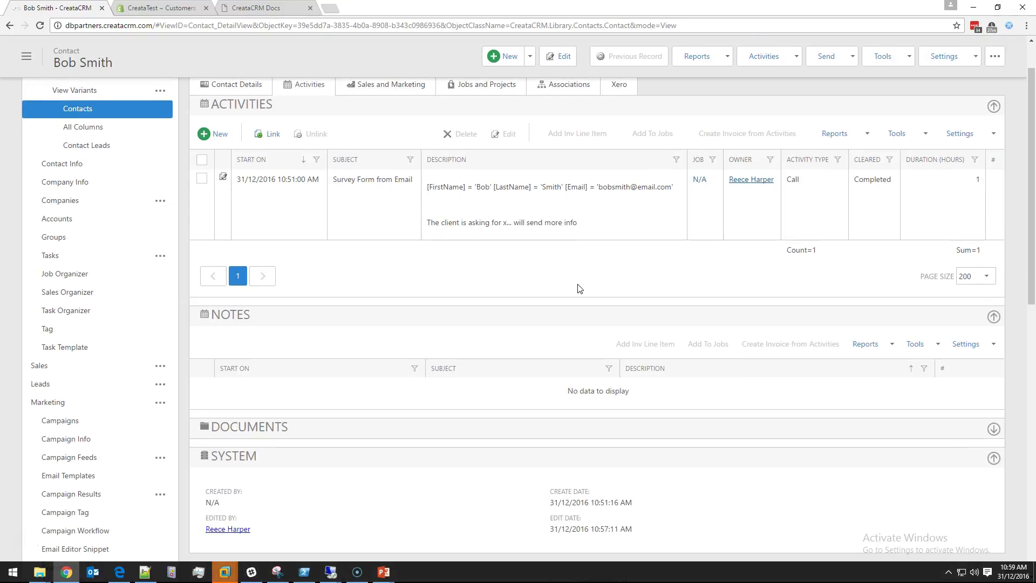
pyautogui.click(78, 371)
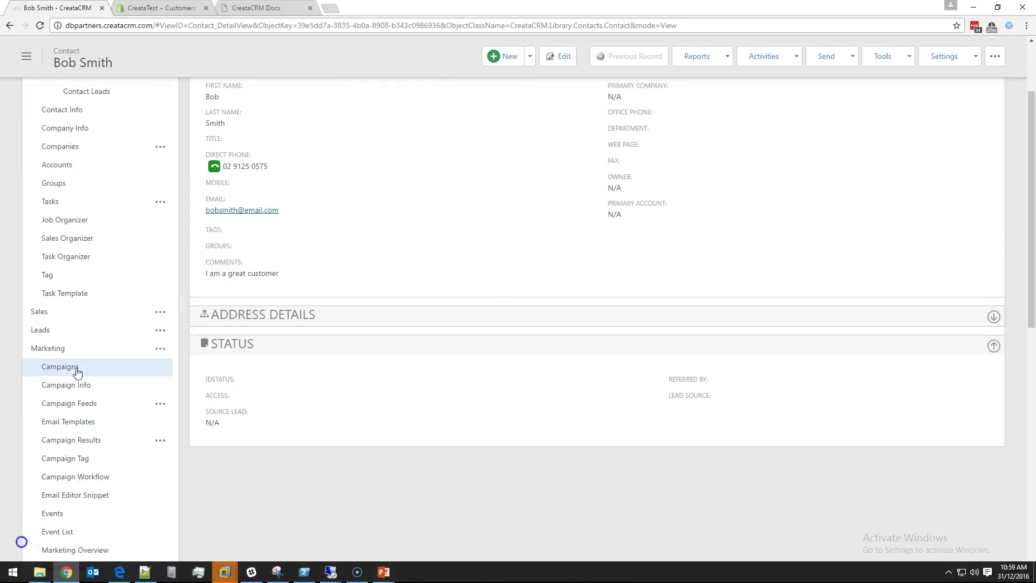
pyautogui.click(77, 372)
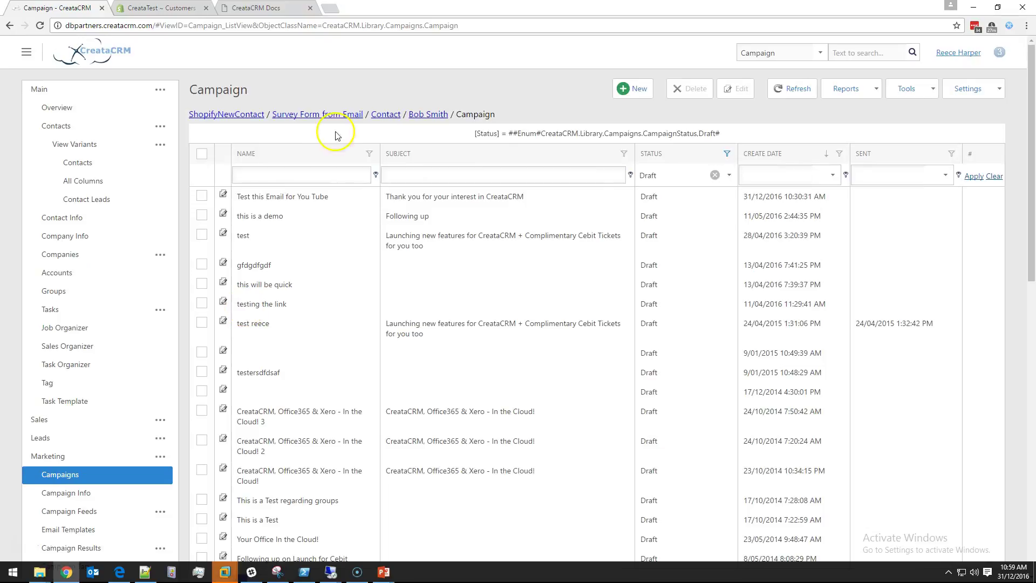
pyautogui.click(282, 196)
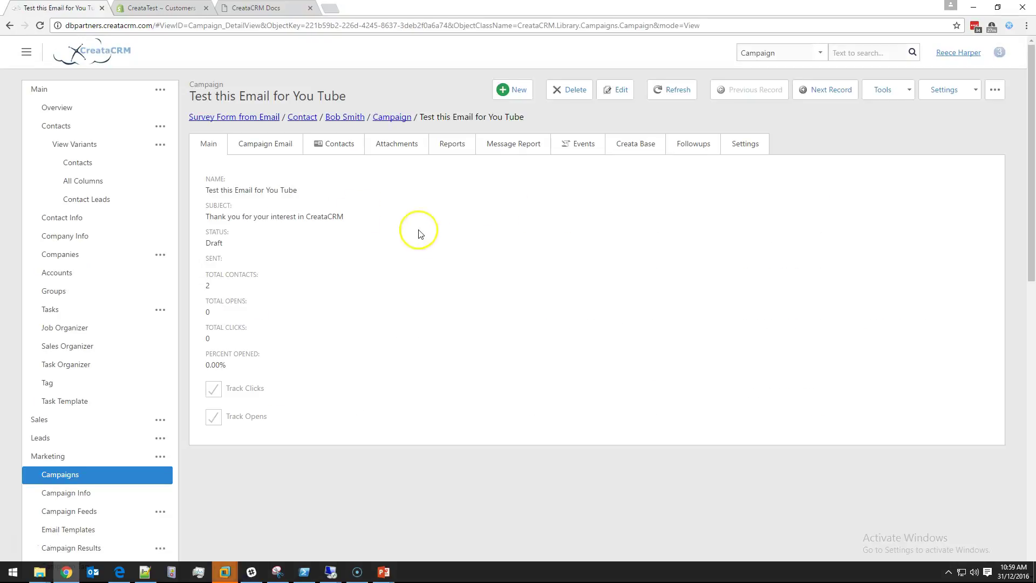
pyautogui.click(343, 146)
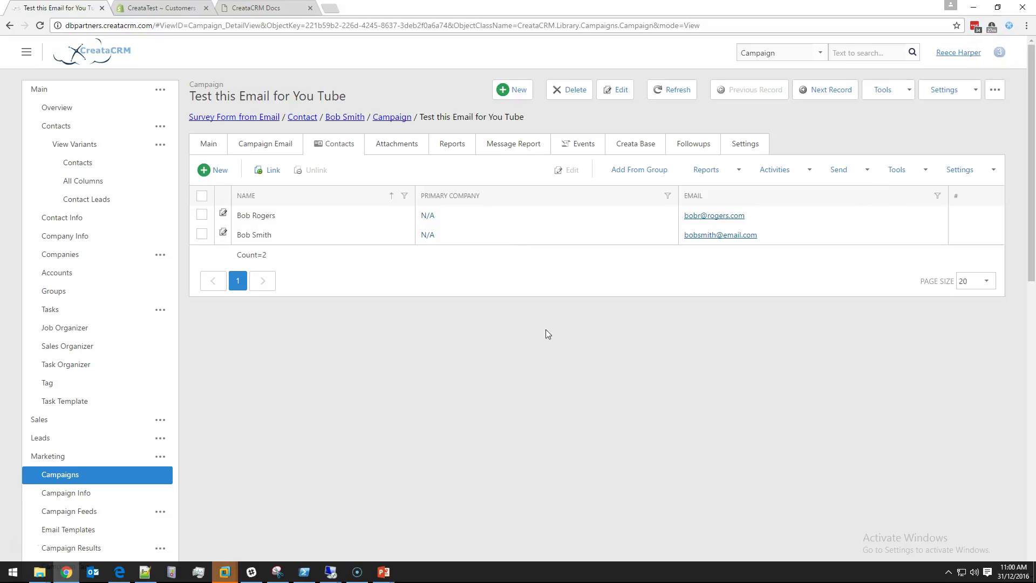
pyautogui.click(953, 53)
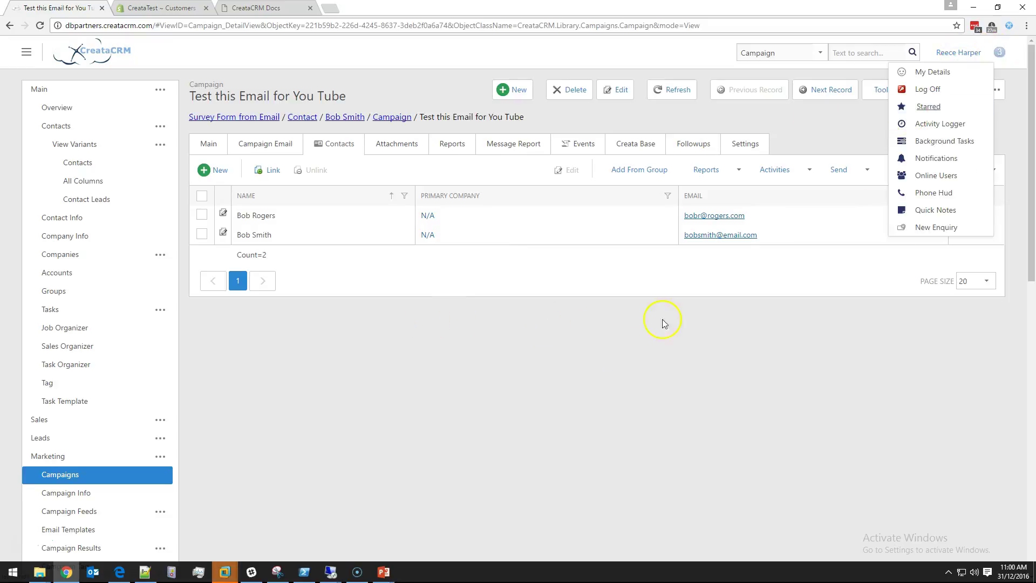
pyautogui.click(664, 323)
pyautogui.scroll(-6, 234, 483)
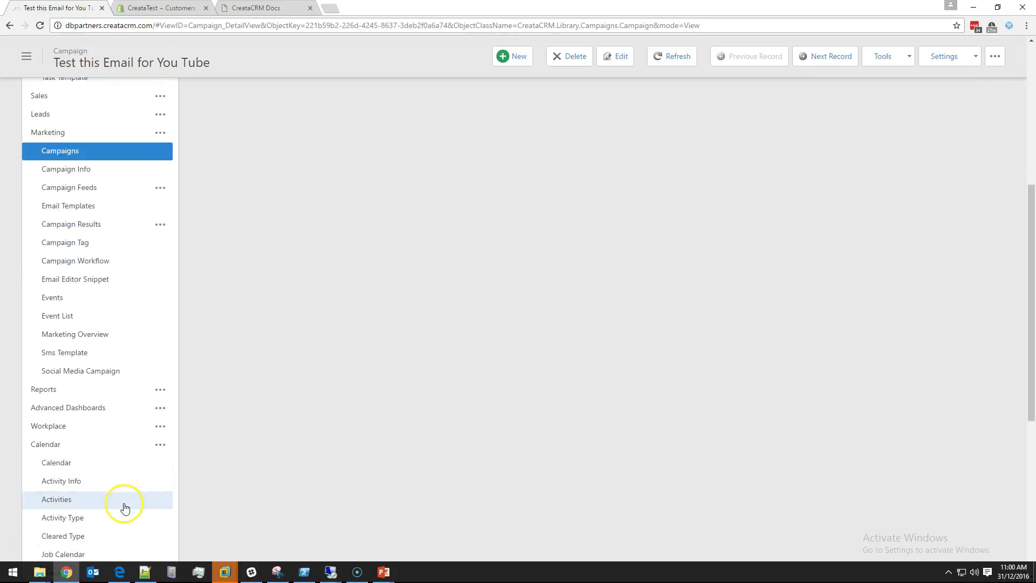
pyautogui.scroll(-6, 125, 508)
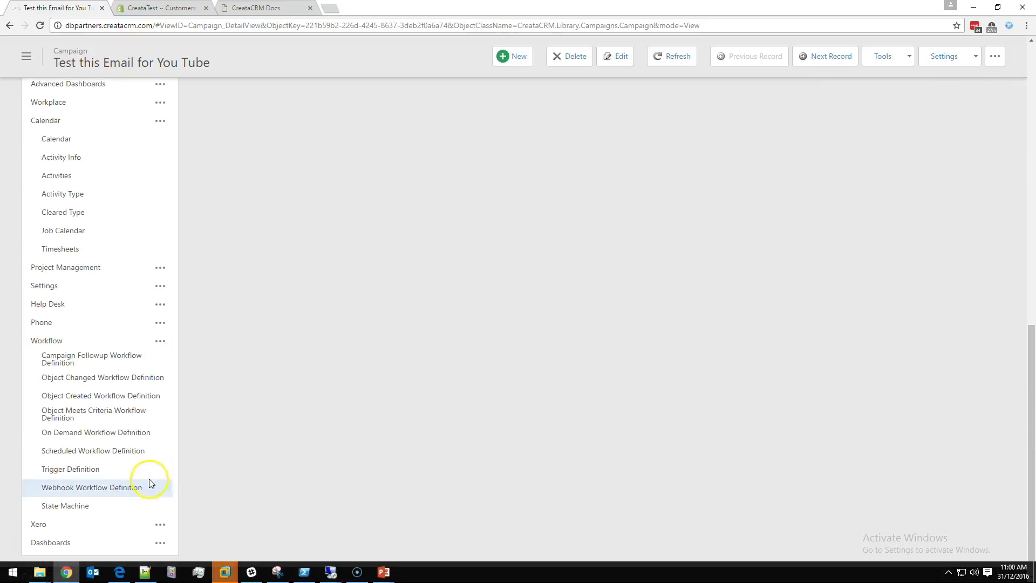
# Step: Open ShopifyNewContact from the Webhook Workflow Definition list in the Workflow Designer
pyautogui.click(137, 487)
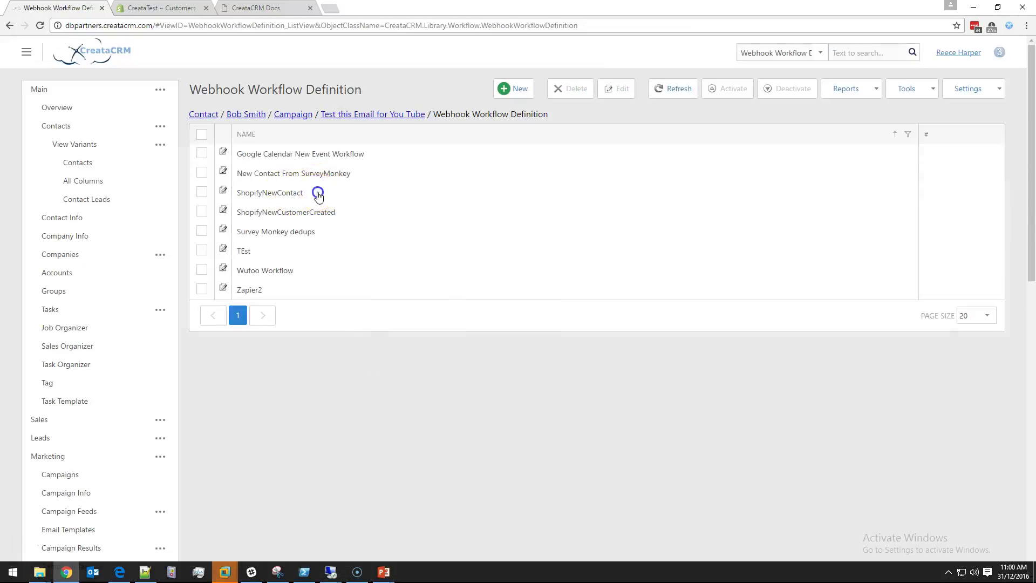
pyautogui.click(318, 194)
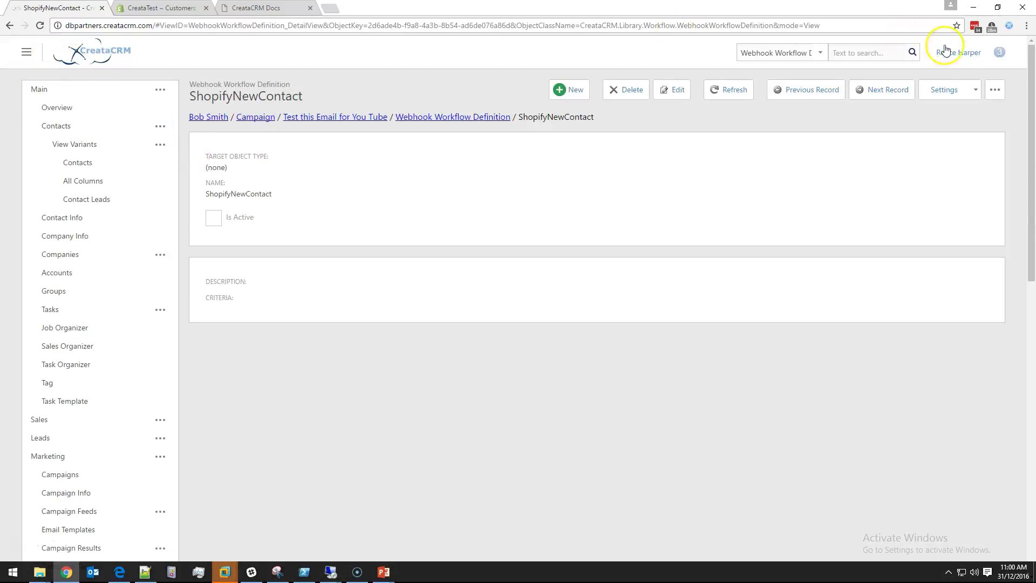
pyautogui.click(456, 117)
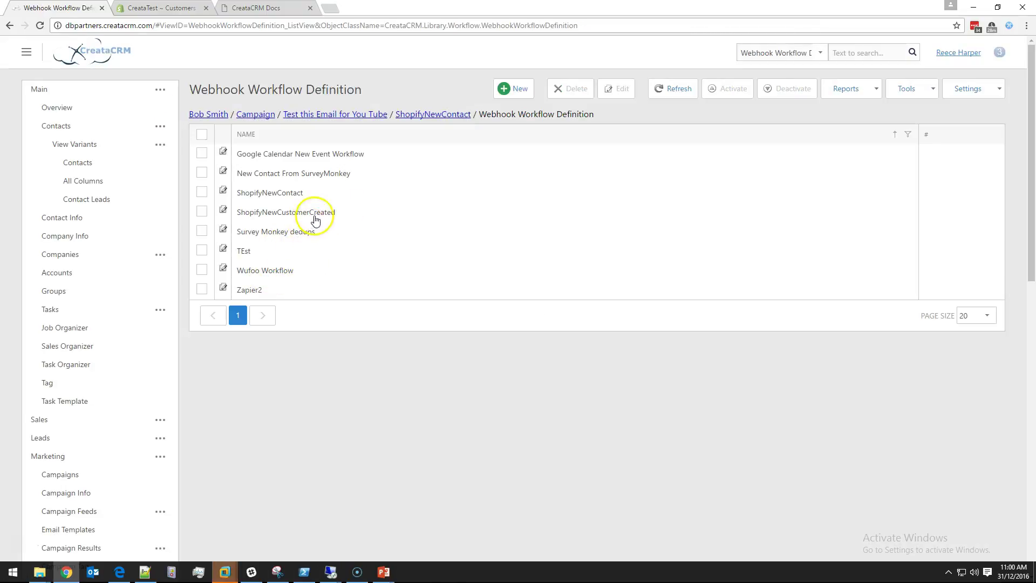
pyautogui.click(297, 193)
pyautogui.click(994, 95)
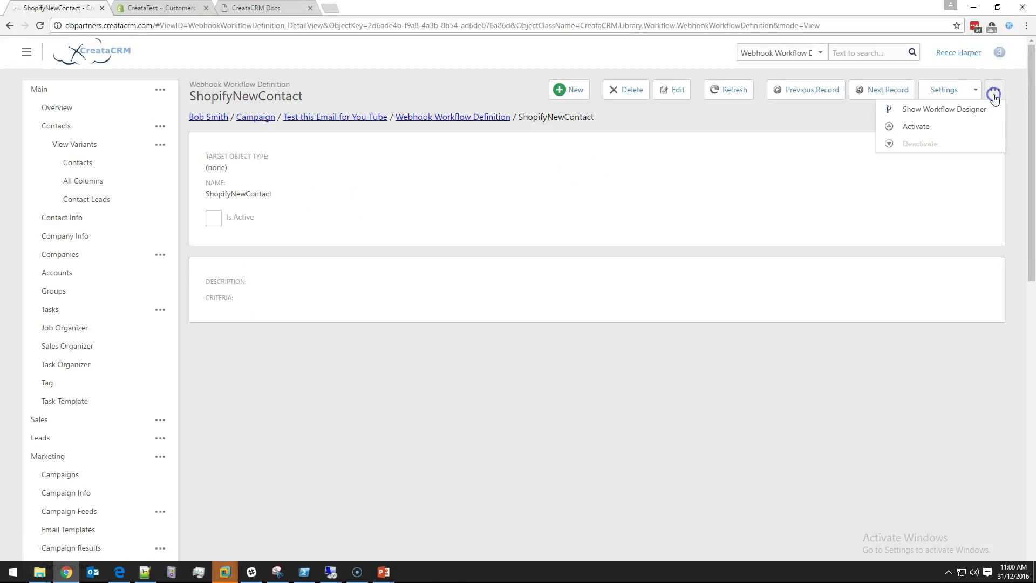
pyautogui.click(966, 109)
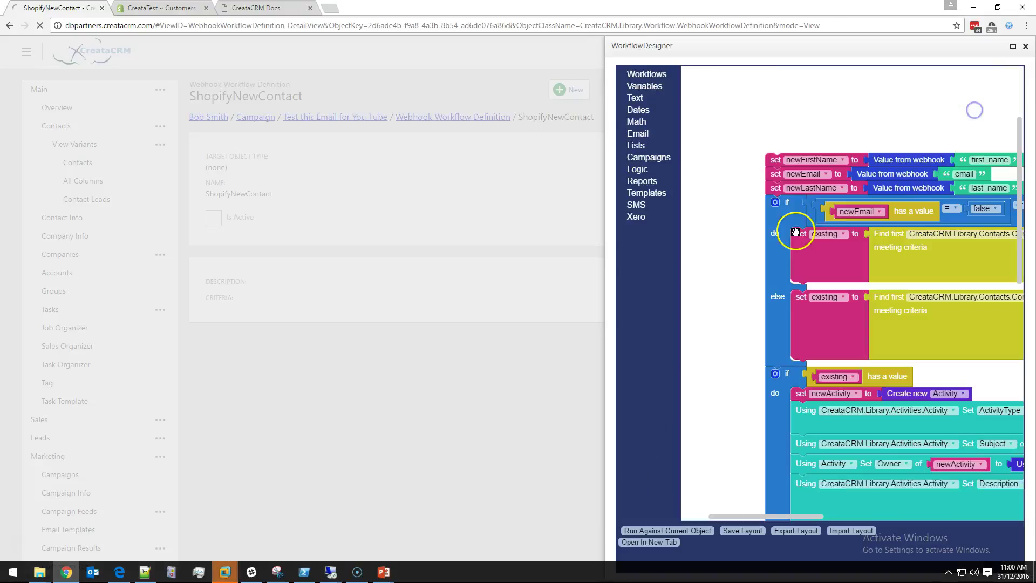
# Step: Maximize the WorkflowDesigner and scroll through the contact, Call activity and campaign blocks
pyautogui.click(1012, 48)
pyautogui.moveTo(1018, 134); pyautogui.dragTo(982, 328)
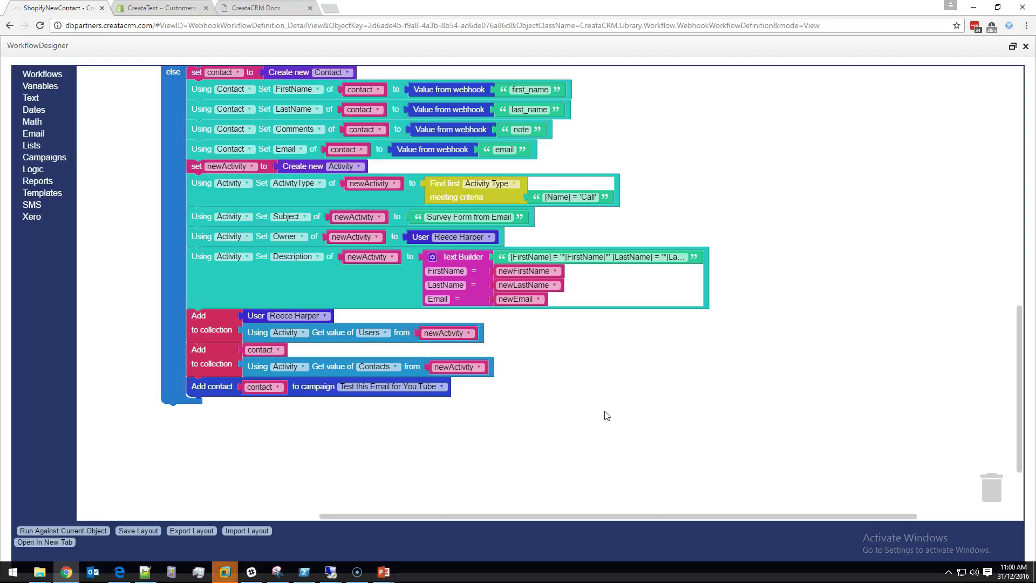
pyautogui.moveTo(1018, 324); pyautogui.dragTo(1011, 272)
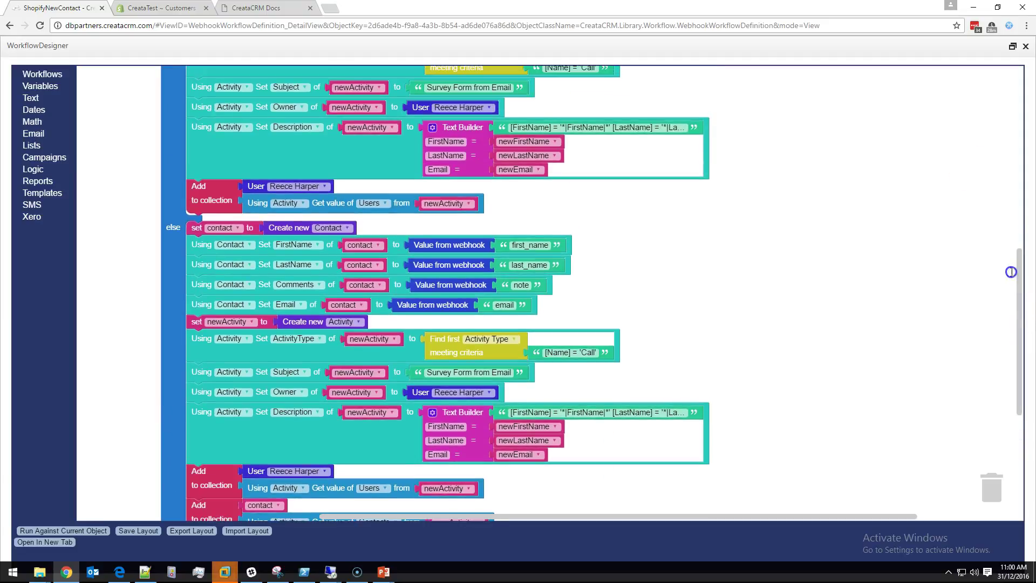
# Step: Browse the workflow control, variable, text, date and email block categories, inspecting an email-sending block
pyautogui.click(54, 74)
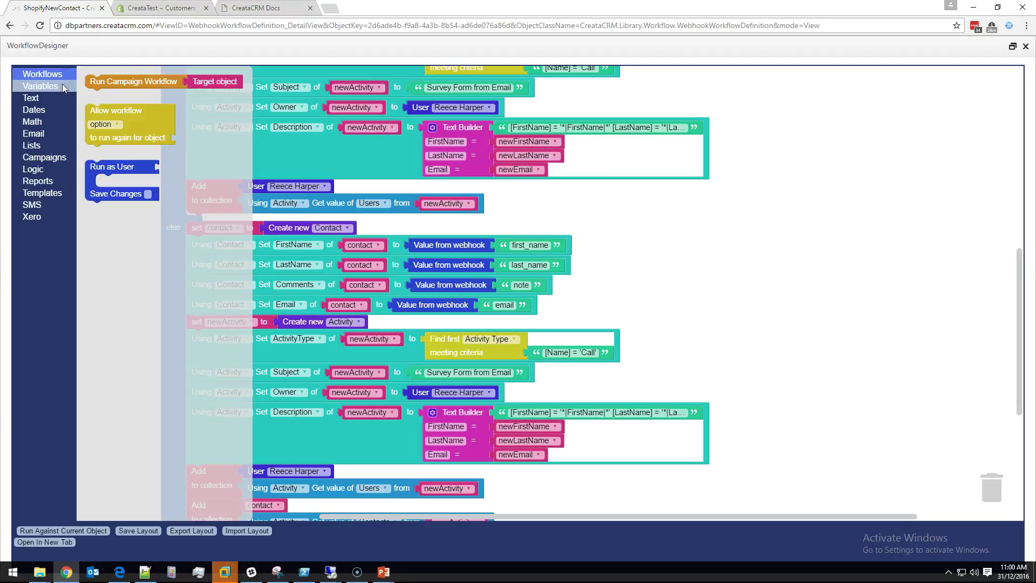
pyautogui.click(62, 86)
pyautogui.click(59, 95)
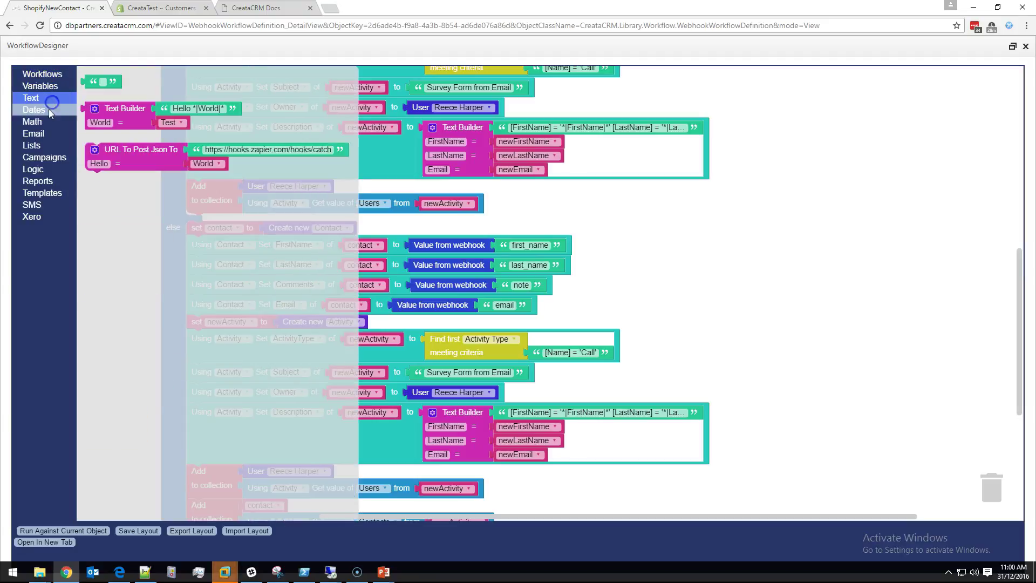
pyautogui.click(47, 111)
pyautogui.click(44, 135)
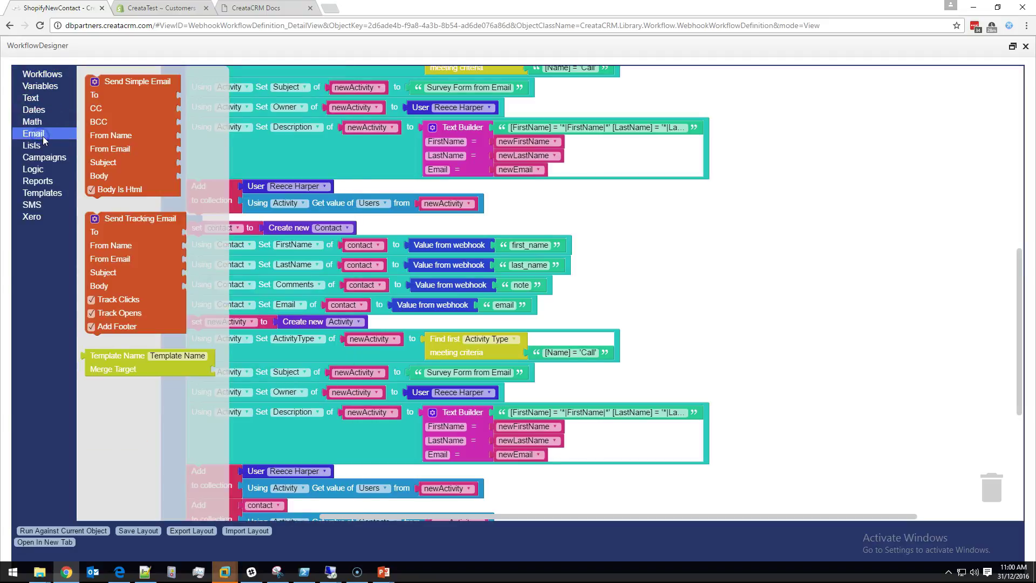
pyautogui.click(122, 134)
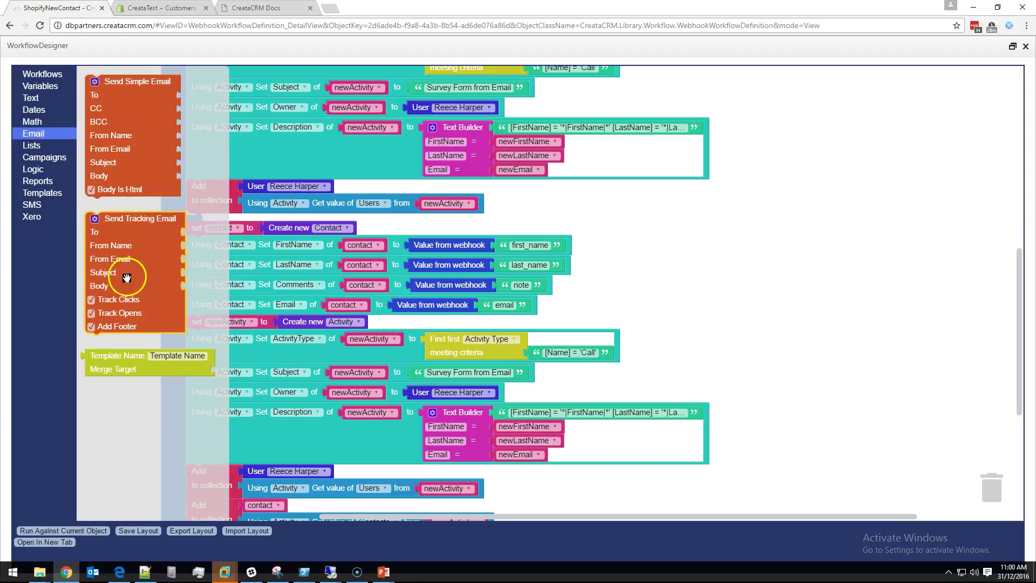
# Step: Browse the campaign, logic, report, SMS and Xero blocks, then view the docs' follow-up task example
pyautogui.click(51, 152)
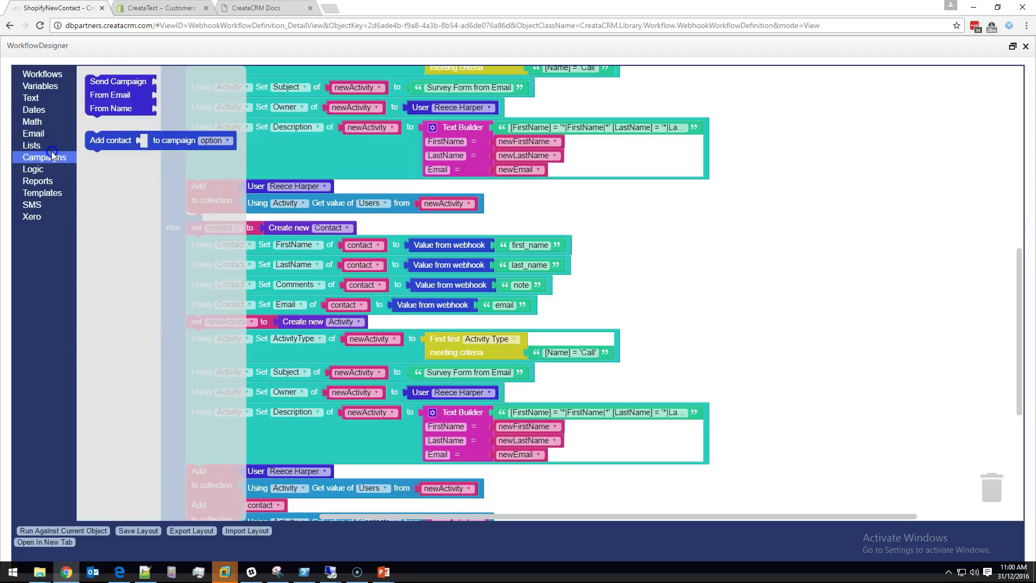
pyautogui.click(69, 168)
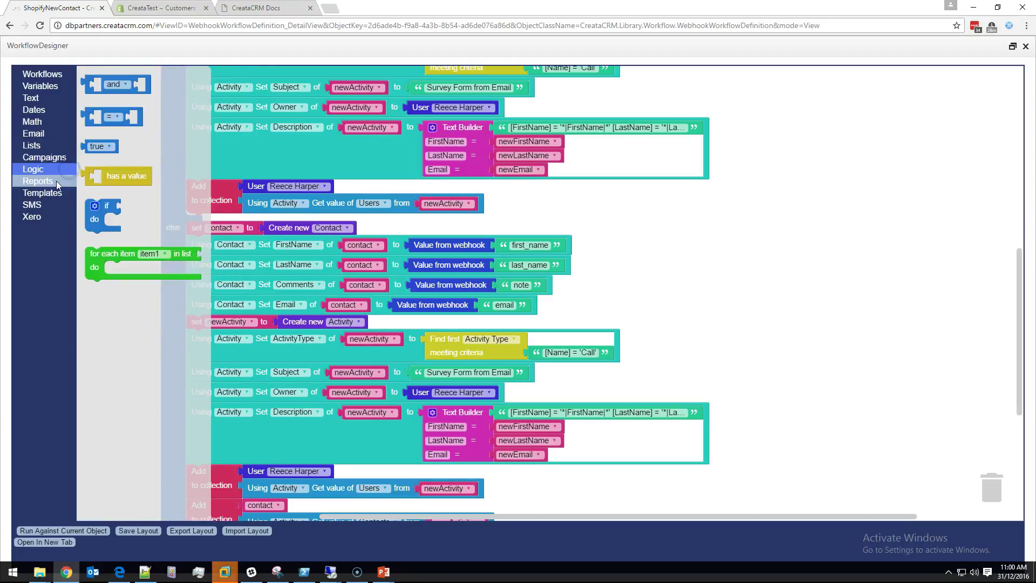
pyautogui.click(56, 180)
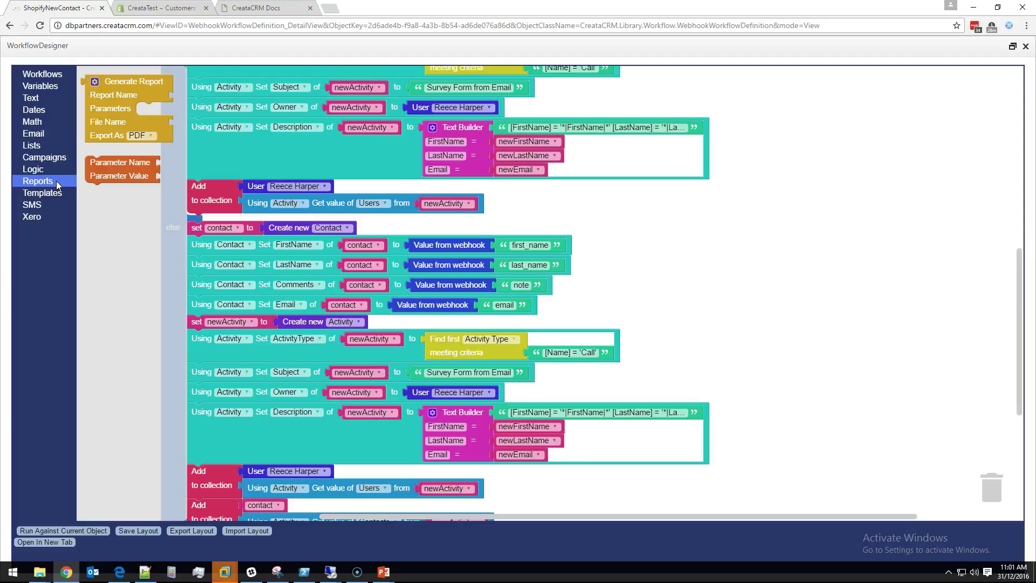
pyautogui.click(33, 204)
pyautogui.click(48, 217)
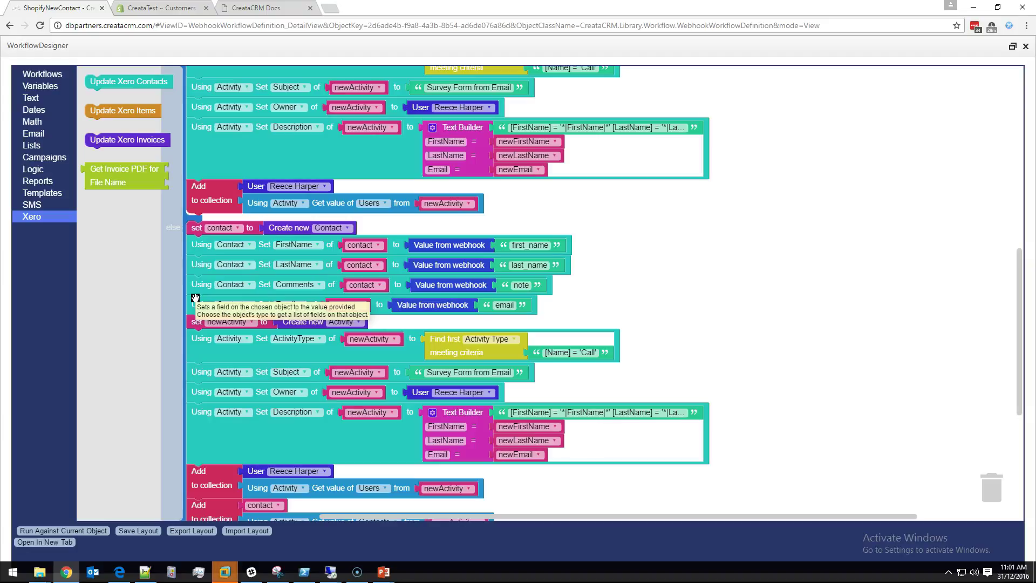
pyautogui.click(254, 7)
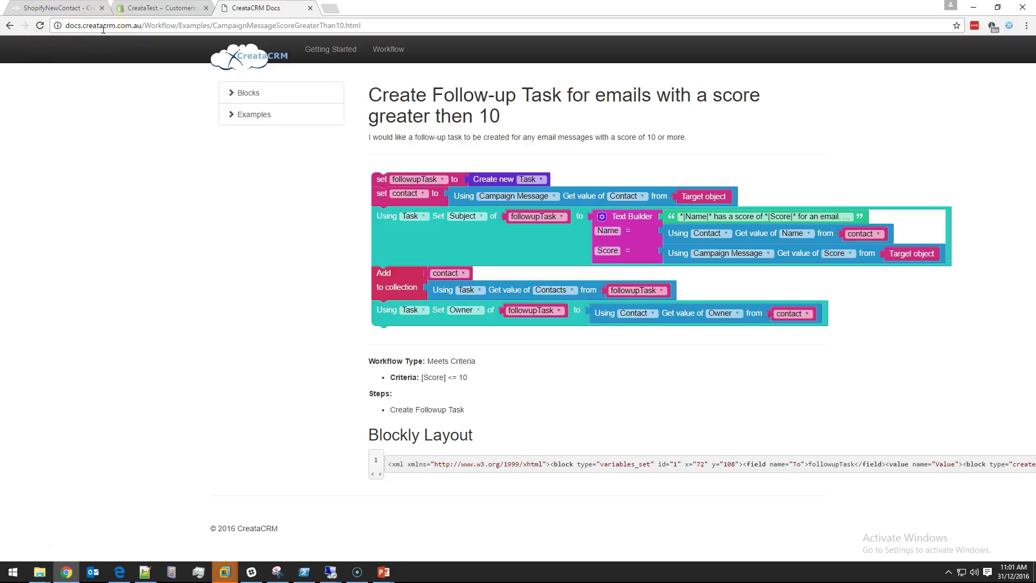
# Step: Open Examples > Contacts > Create Followup Task no Meetings In Last X Days in the docs
pyautogui.click(231, 114)
pyautogui.click(262, 157)
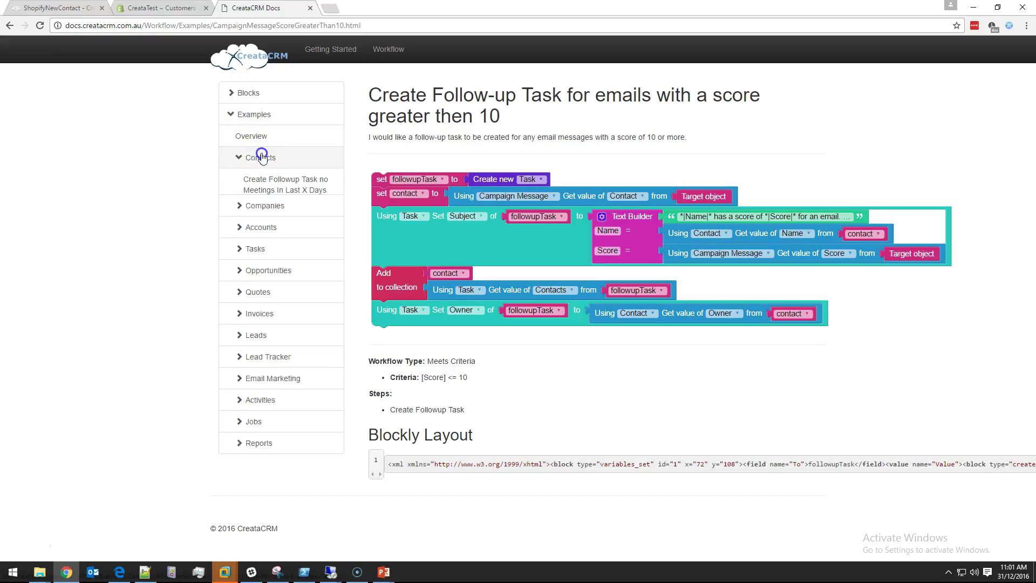
pyautogui.click(322, 185)
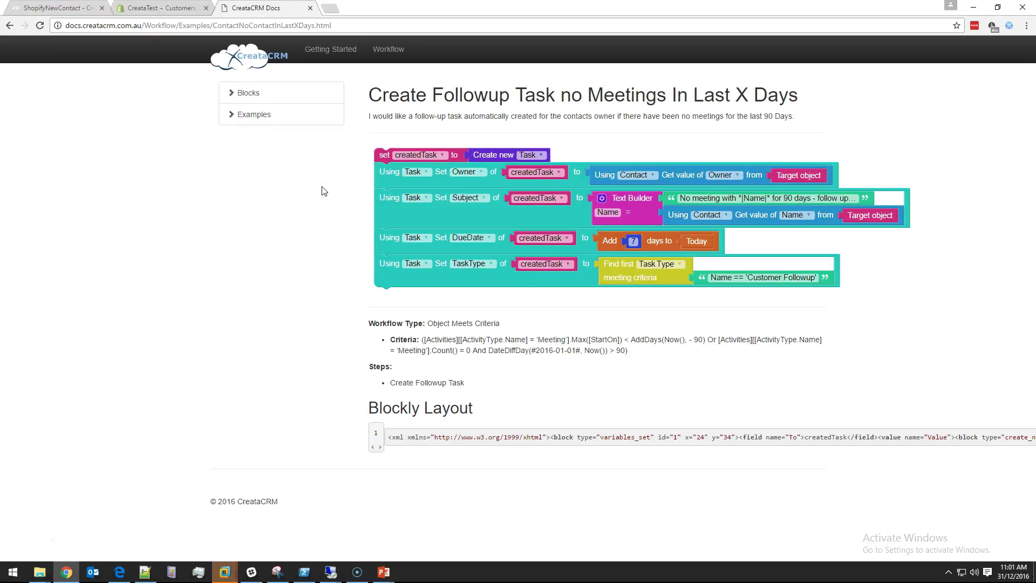